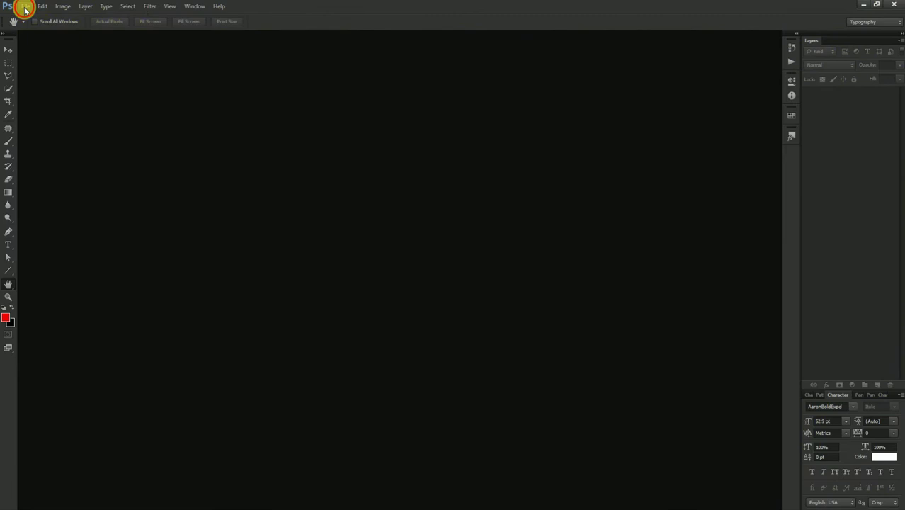
Open the File menu to begin creating a new document.
click(25, 7)
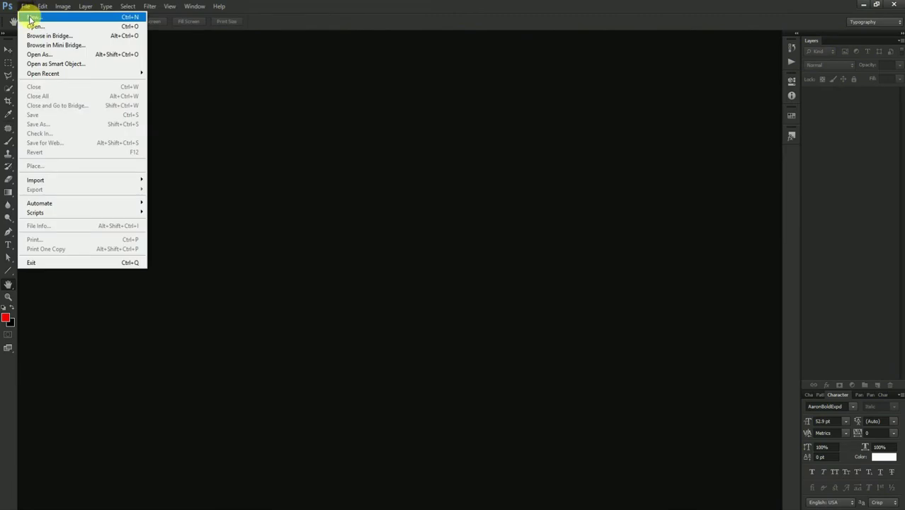
Start a new document sized 1800 × 1200 pixels at 300 ppi resolution.
click(30, 17)
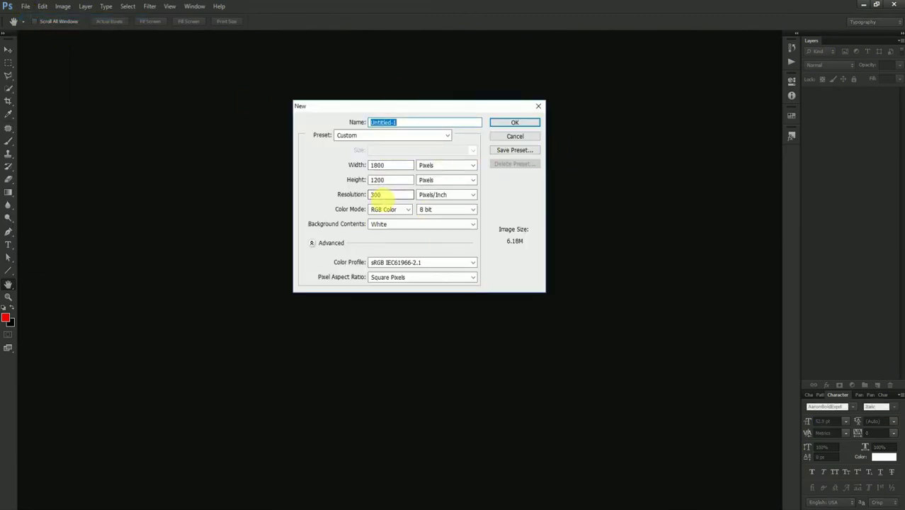
click(356, 164)
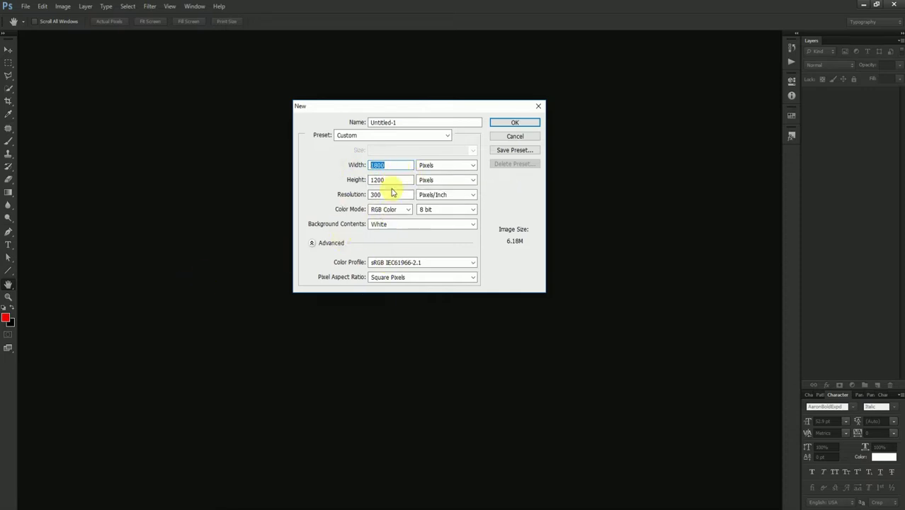
click(391, 180)
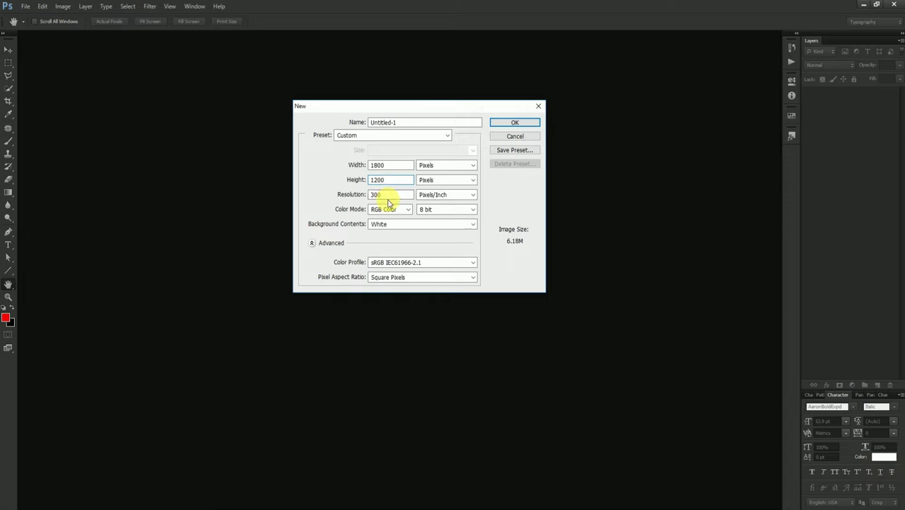
click(473, 167)
click(470, 168)
click(468, 168)
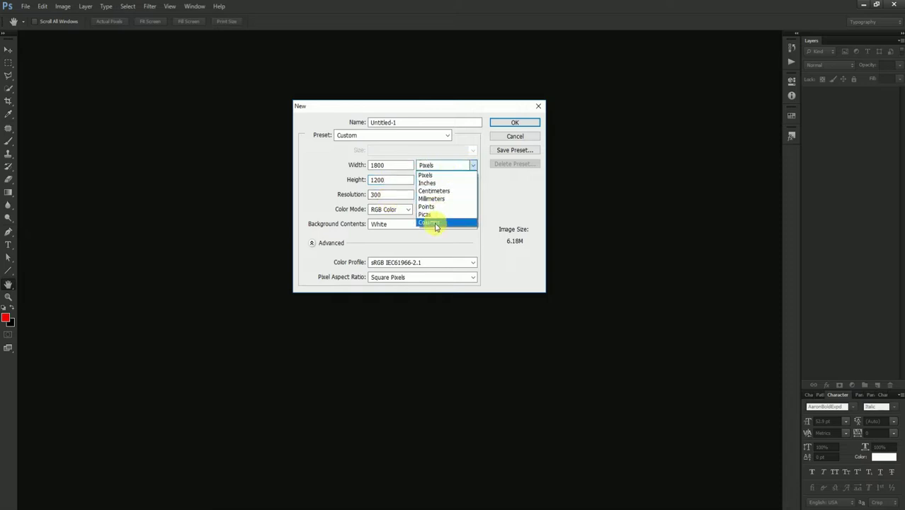
click(428, 175)
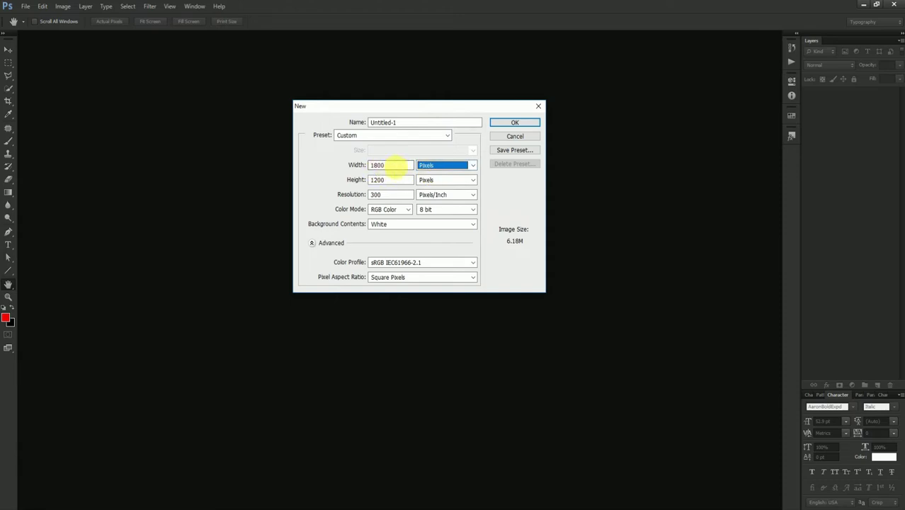
click(350, 194)
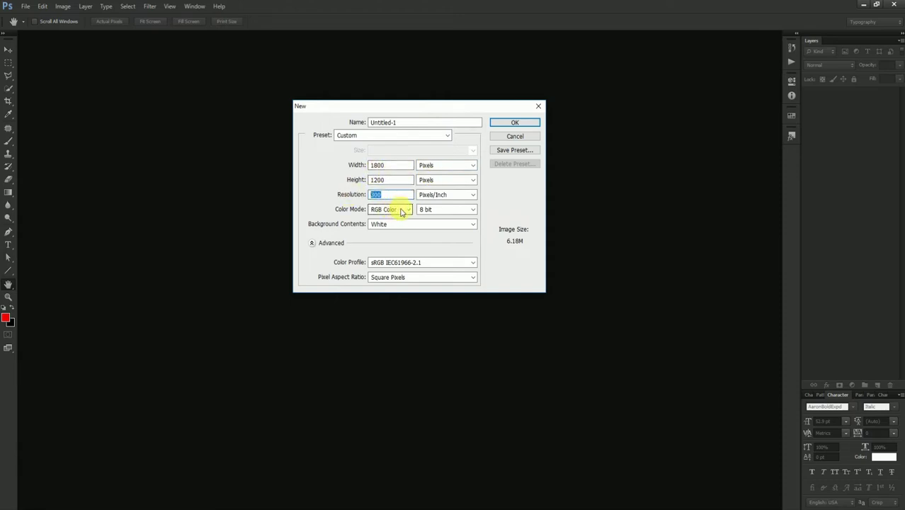
Keep RGB Color mode and a White background, then create the document.
click(407, 210)
click(403, 210)
click(384, 226)
click(387, 230)
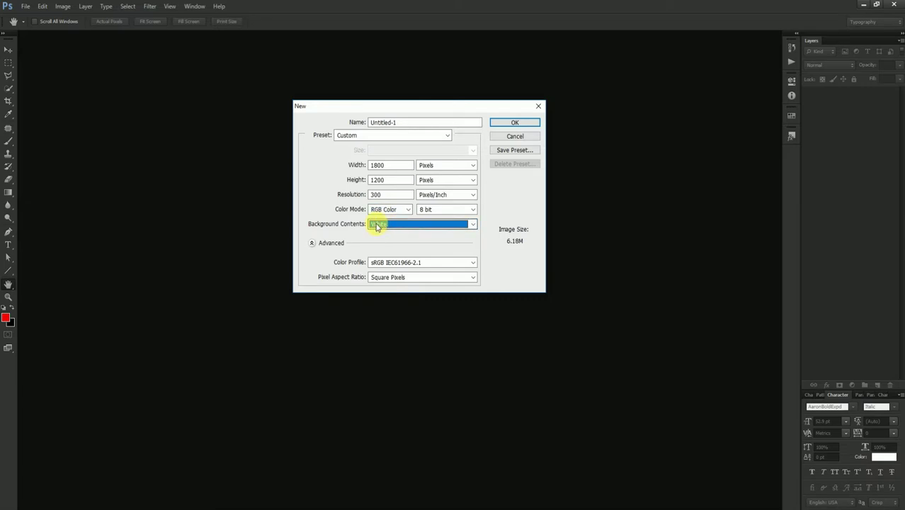
click(407, 210)
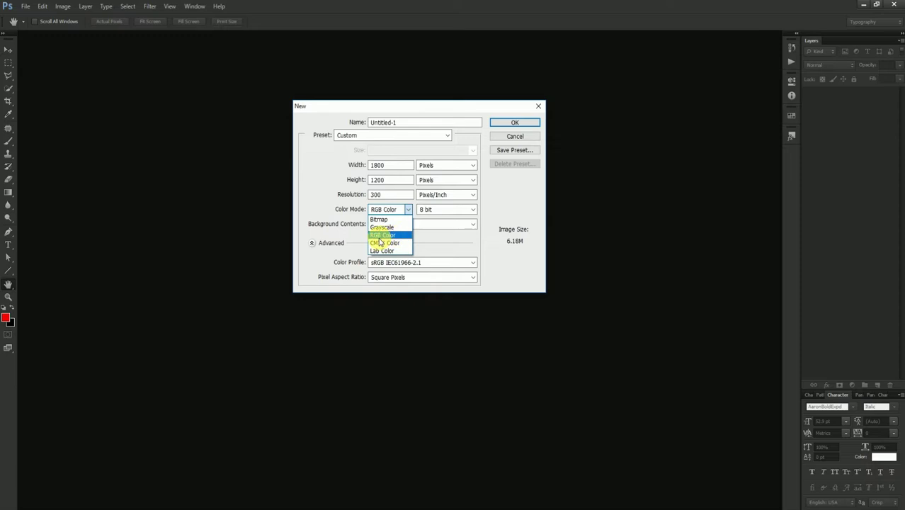
click(389, 234)
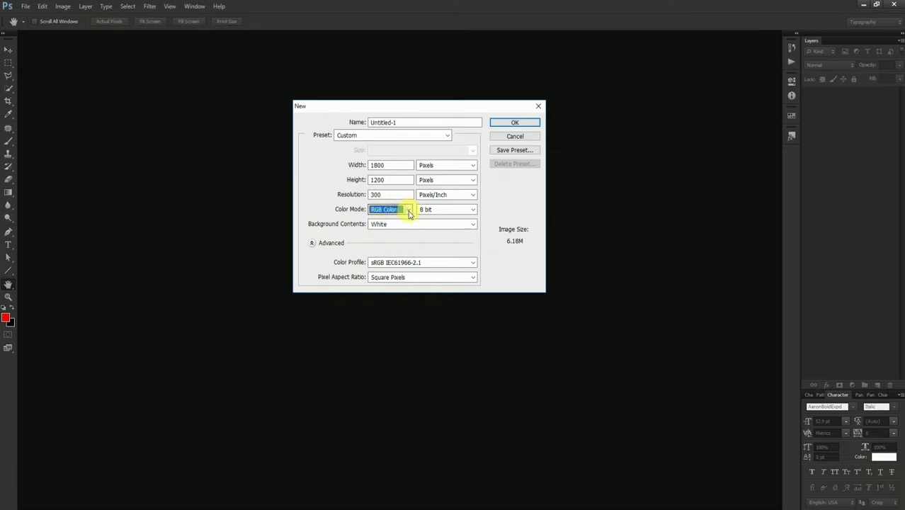
click(409, 214)
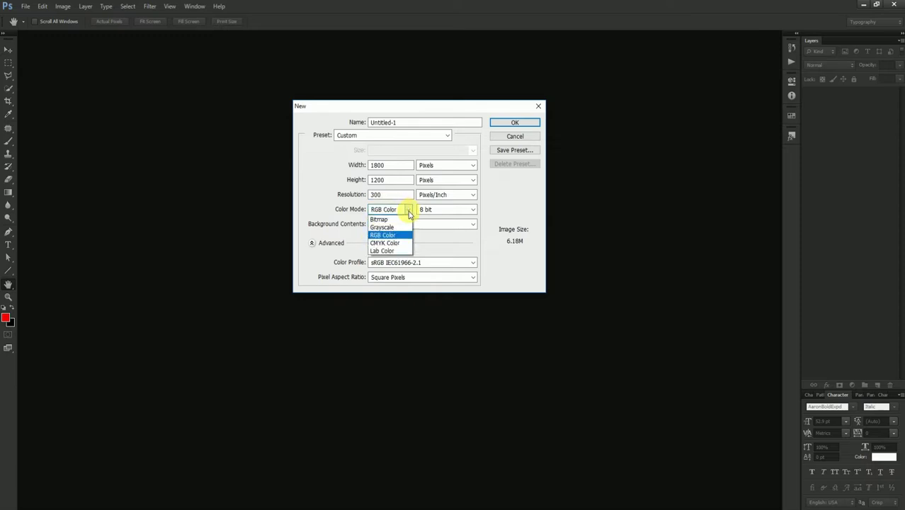
click(391, 244)
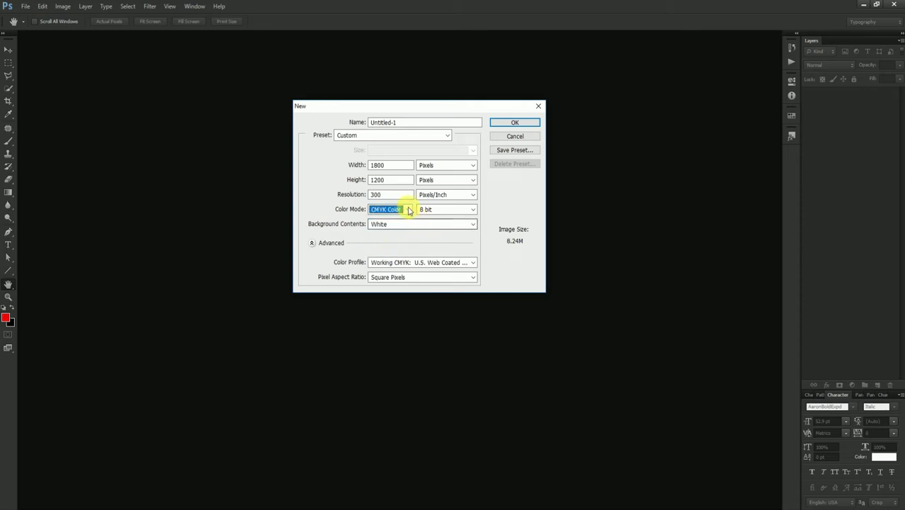
click(408, 211)
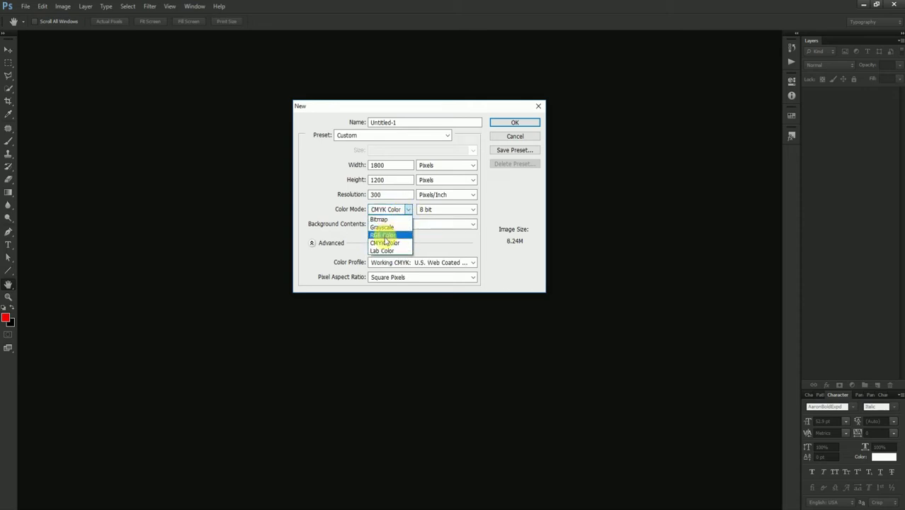
click(385, 235)
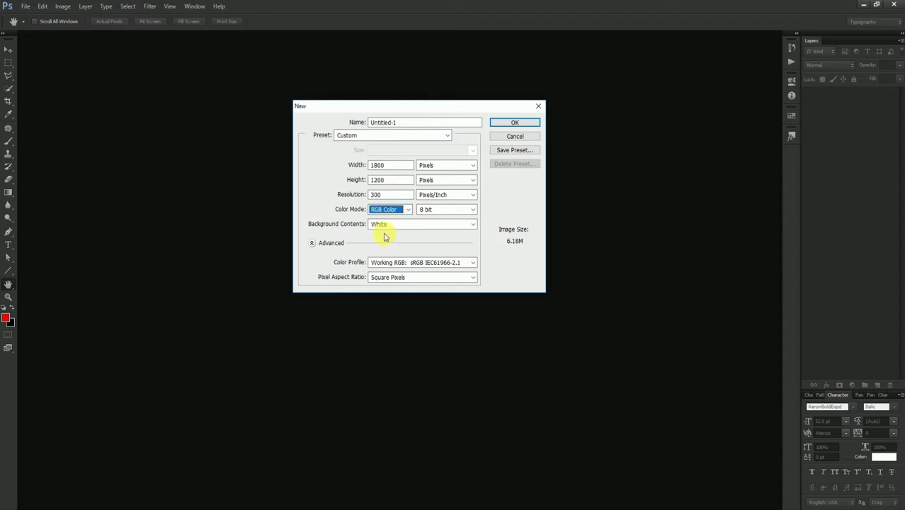
click(515, 122)
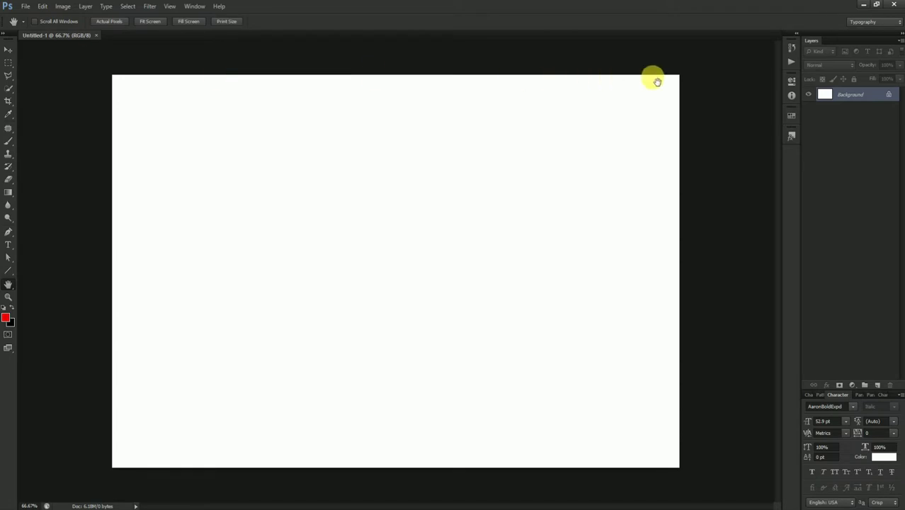
Check in Image Size that the canvas is still 1800 × 1200 px at 300 ppi.
click(63, 8)
click(83, 77)
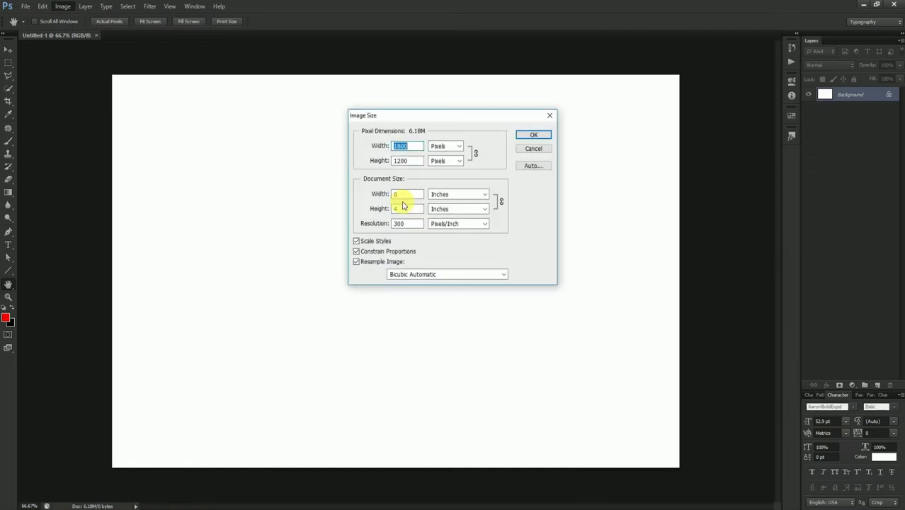
click(532, 136)
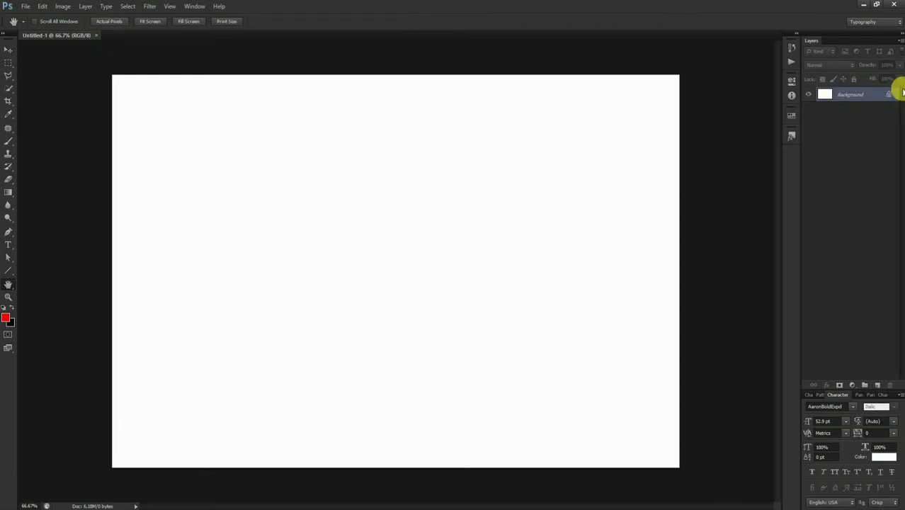
Switch to the Move tool and start placing an image file.
key(v)
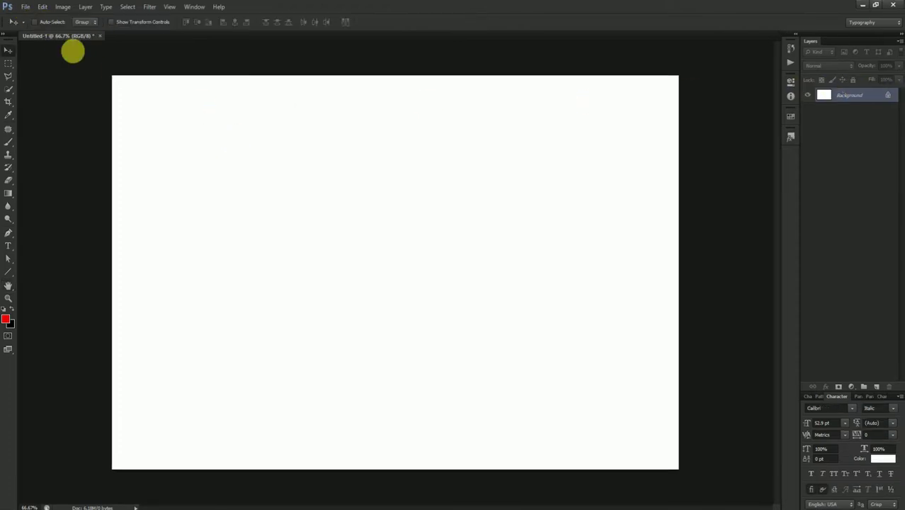
click(25, 6)
click(57, 166)
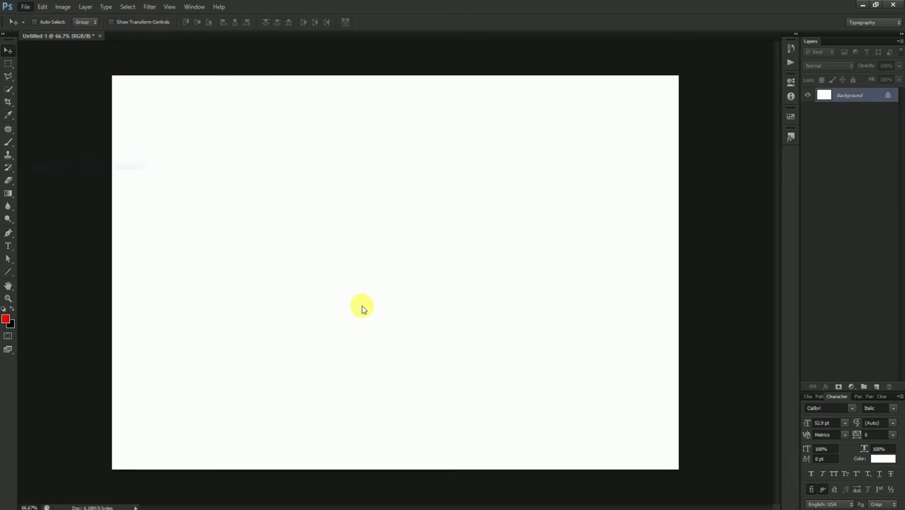
Place the SISIG COVER photo onto the canvas and commit it.
scroll(361, 291, down, 5)
click(398, 163)
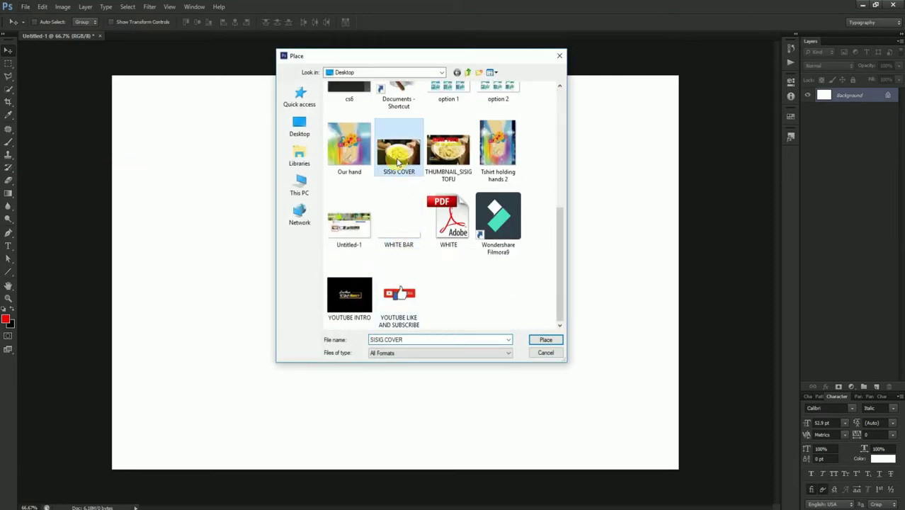
double_click(398, 163)
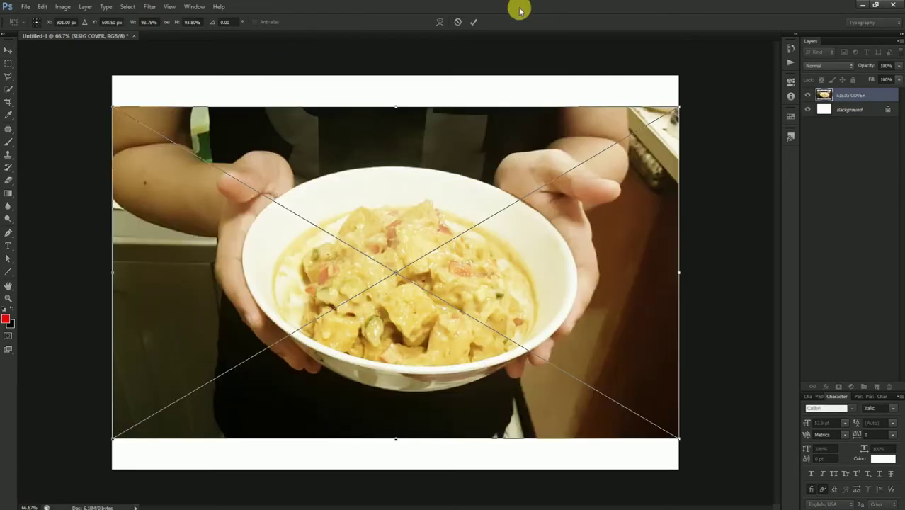
click(471, 22)
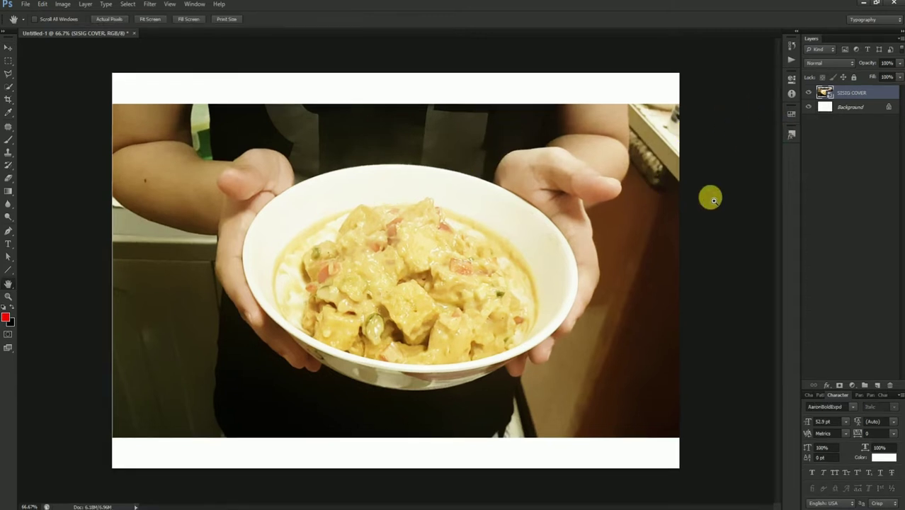
Try flipping the photo horizontally and back, then cancel the transform.
key(ctrl+t)
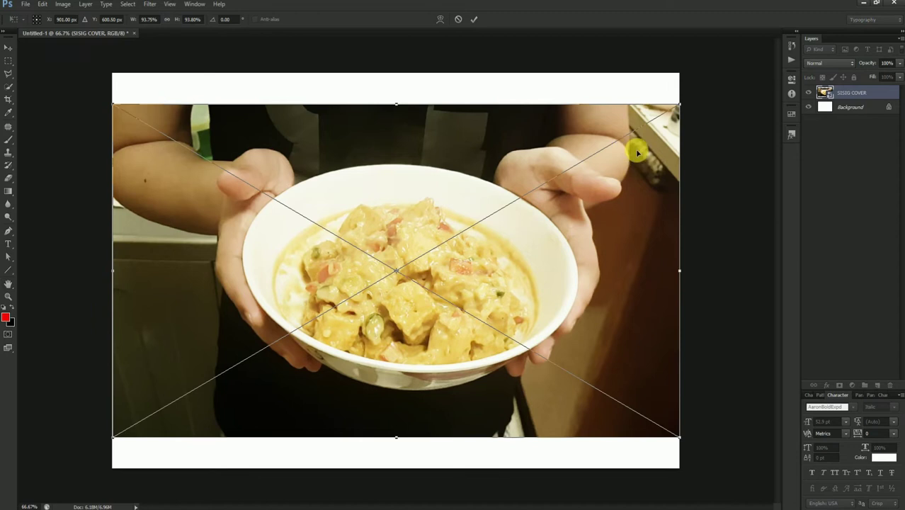
right_click(465, 156)
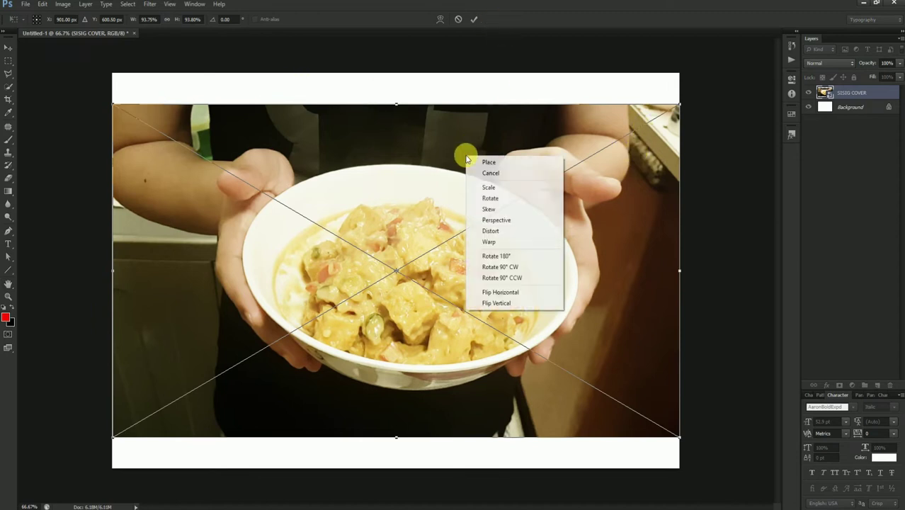
click(375, 192)
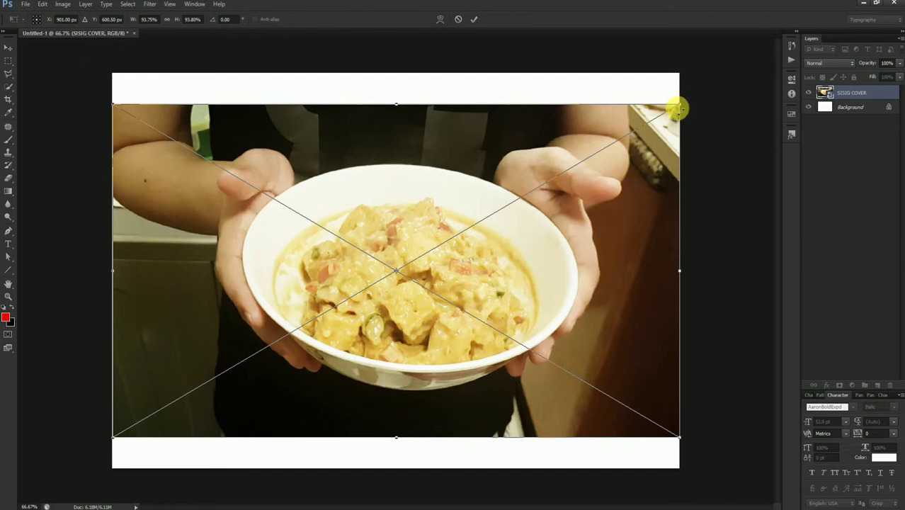
right_click(503, 261)
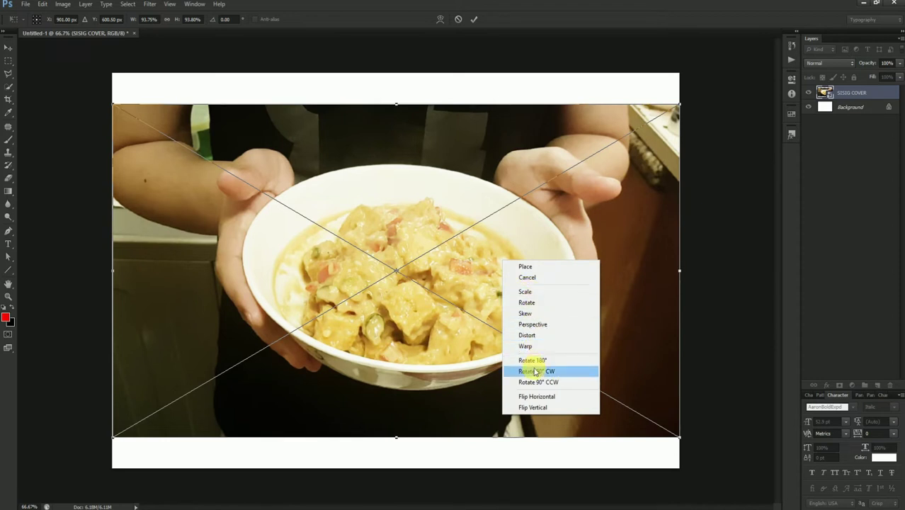
click(537, 396)
right_click(483, 258)
click(513, 392)
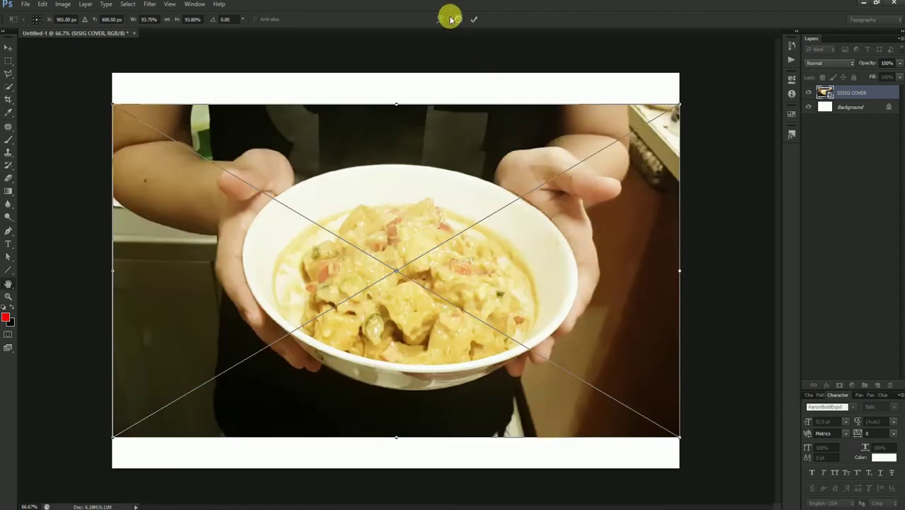
click(450, 19)
click(43, 3)
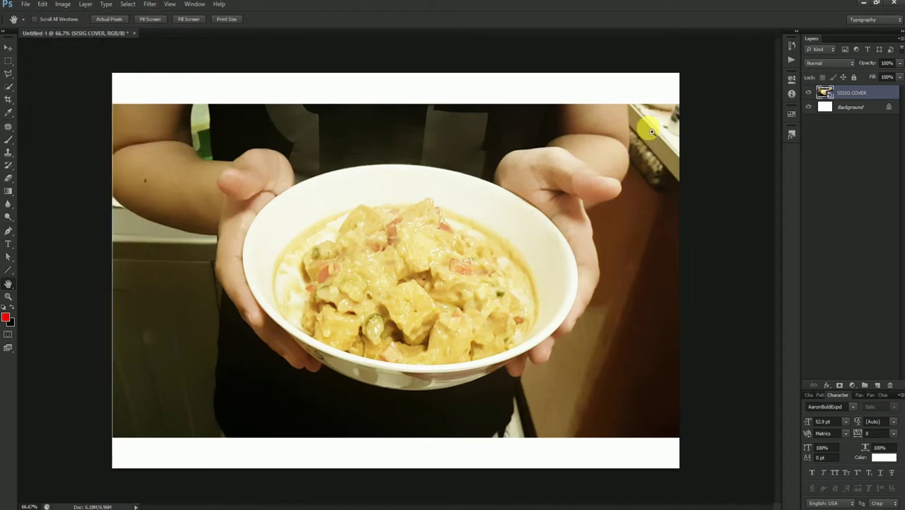
Try shrinking the photo to about 61%, then undo and cancel the resize.
key(ctrl+t)
drag(679, 105, 453, 239)
drag(124, 249, 255, 320)
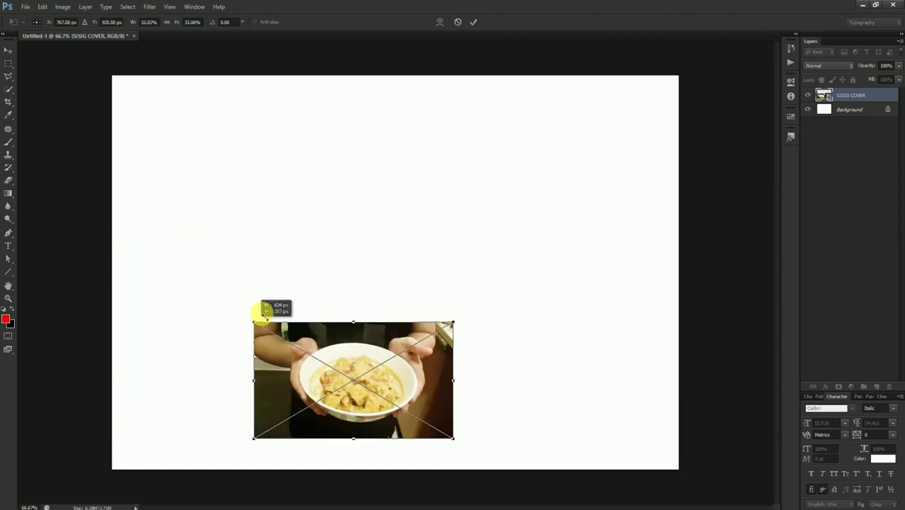
key(Return)
key(ctrl+z)
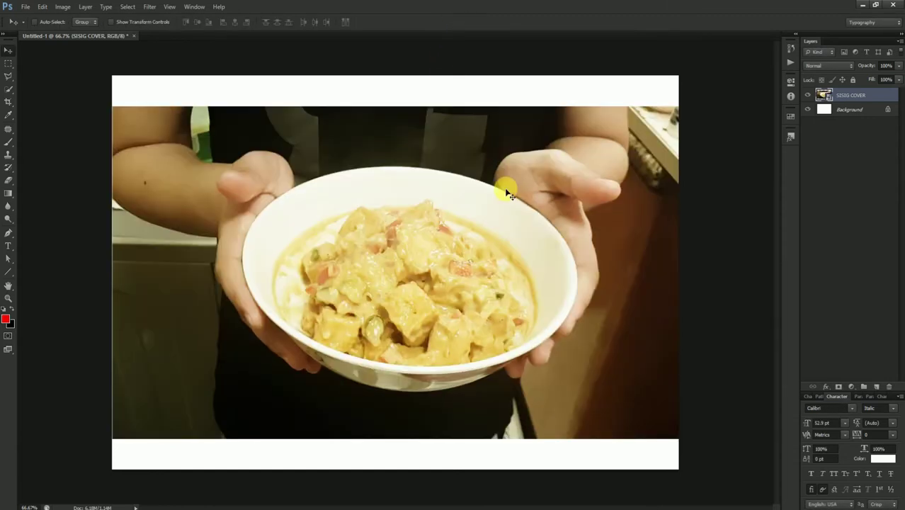
key(ctrl+t)
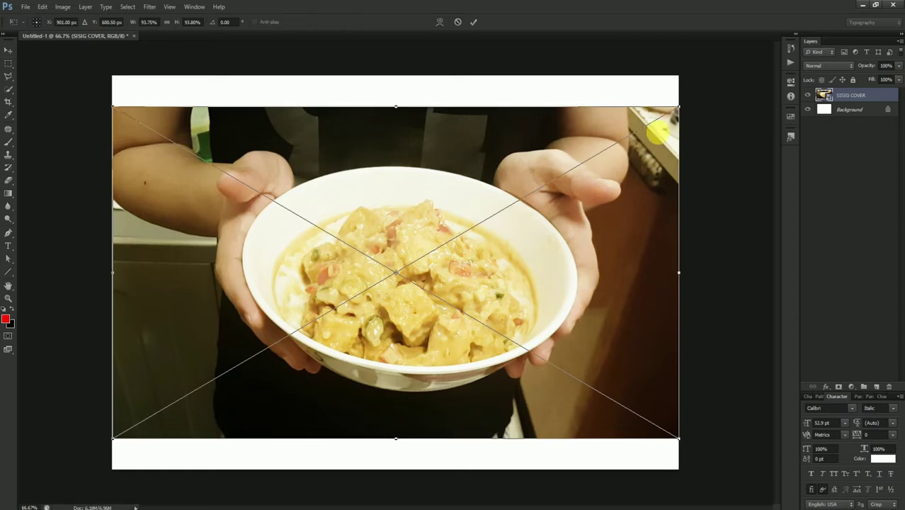
drag(671, 112, 550, 194)
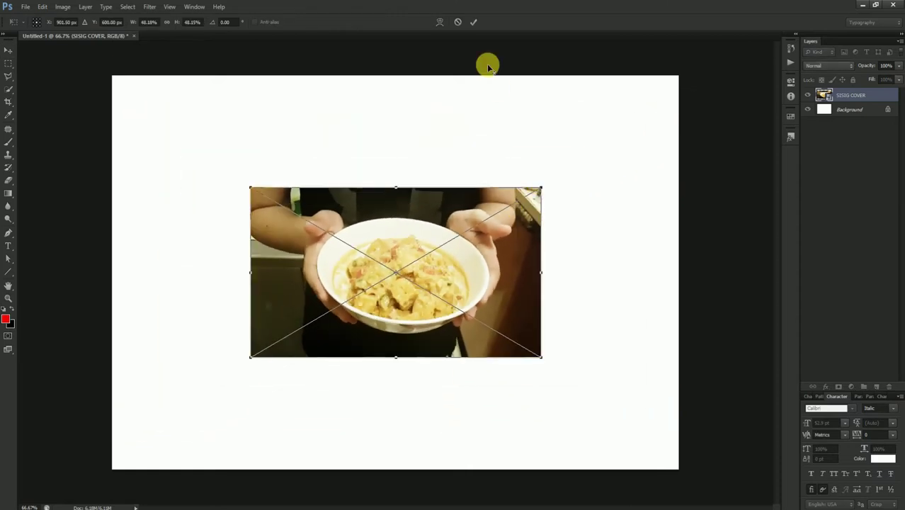
click(458, 22)
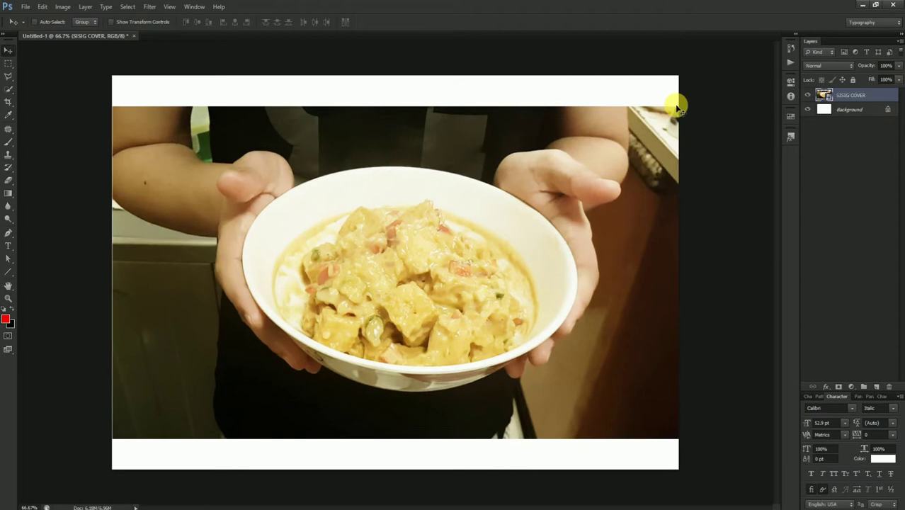
Scale the photo up to about 113% so it fills the canvas with no white bands.
key(ctrl+t)
drag(677, 108, 530, 209)
drag(115, 105, 241, 209)
click(458, 22)
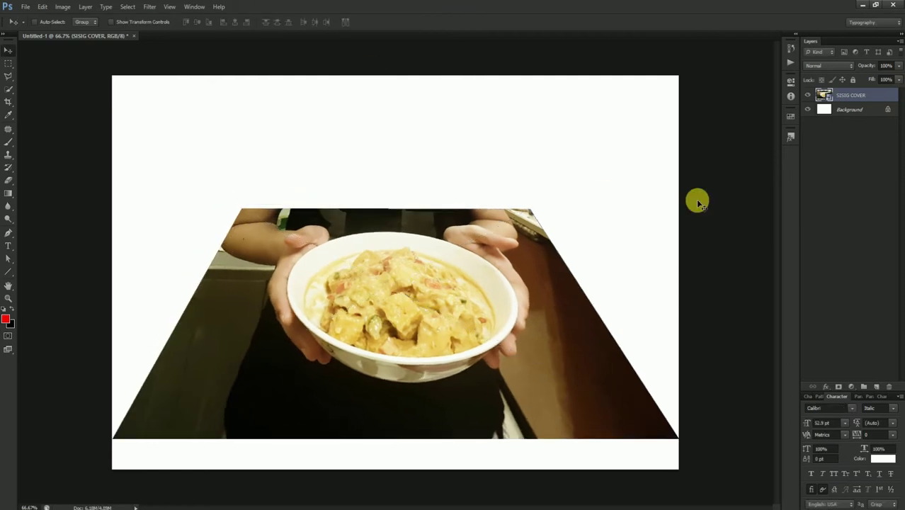
key(ctrl+t)
drag(712, 88, 739, 75)
key(ctrl+z)
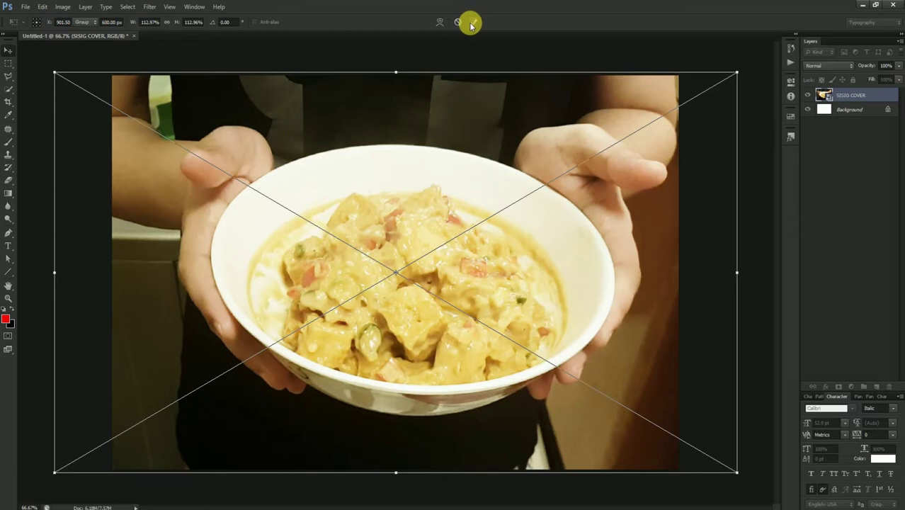
click(472, 22)
key(t)
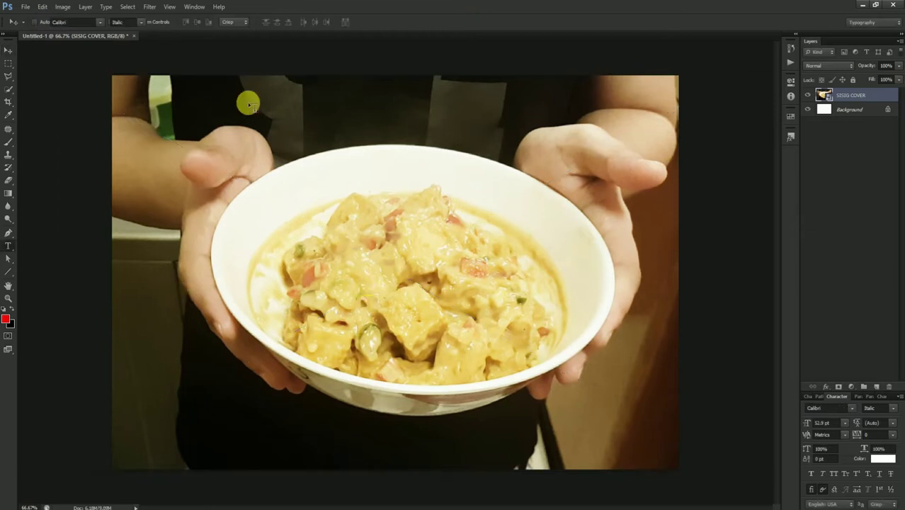
Add the title text 'SISIG TOFU' near the top of the photo.
click(297, 110)
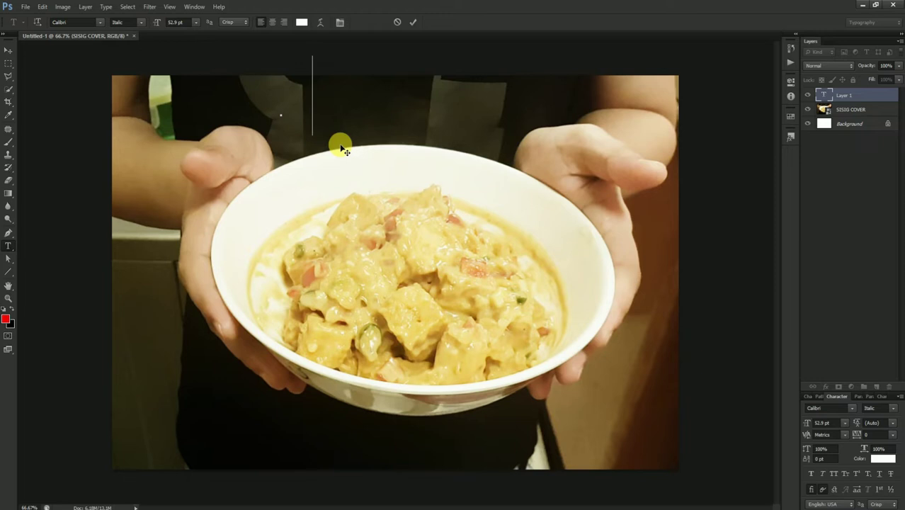
text(ISI)
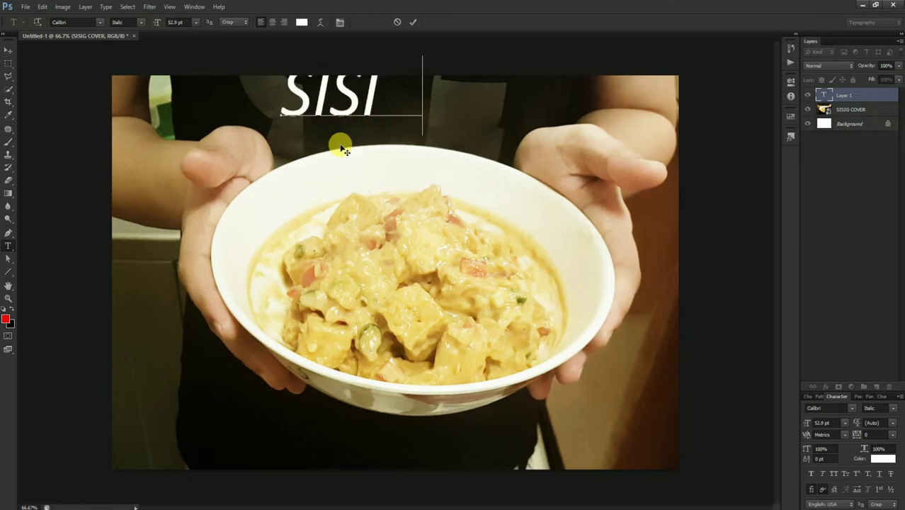
text(G TOFU)
key(ctrl+Return)
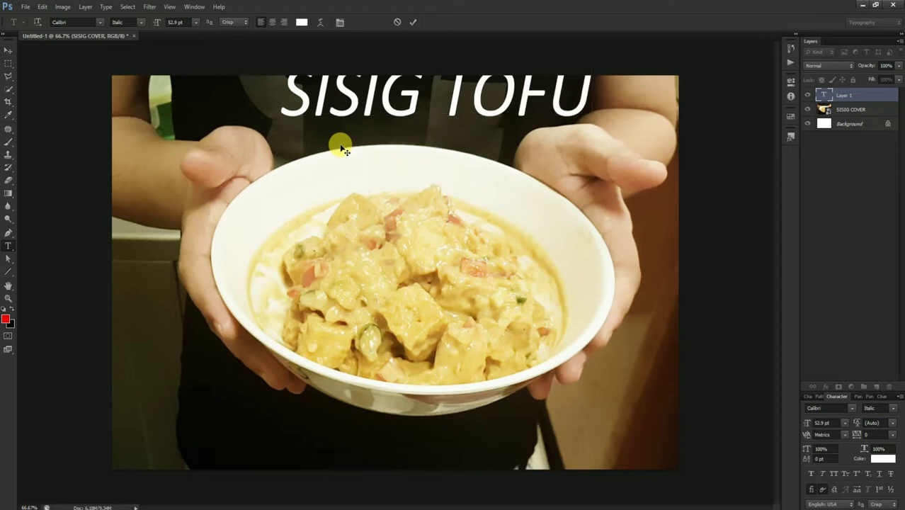
click(78, 22)
Set the title's font to AaronBold and its colour to pure red (ff0000).
text(AaronBold)
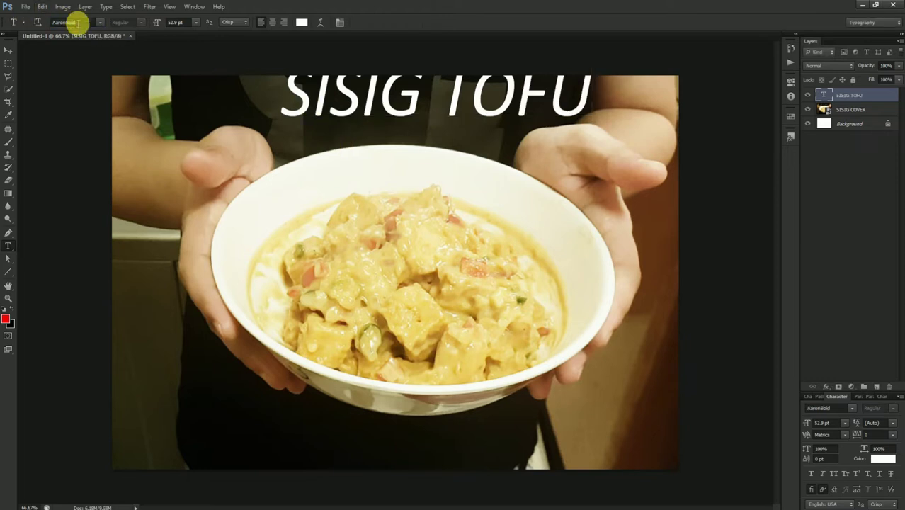
key(Return)
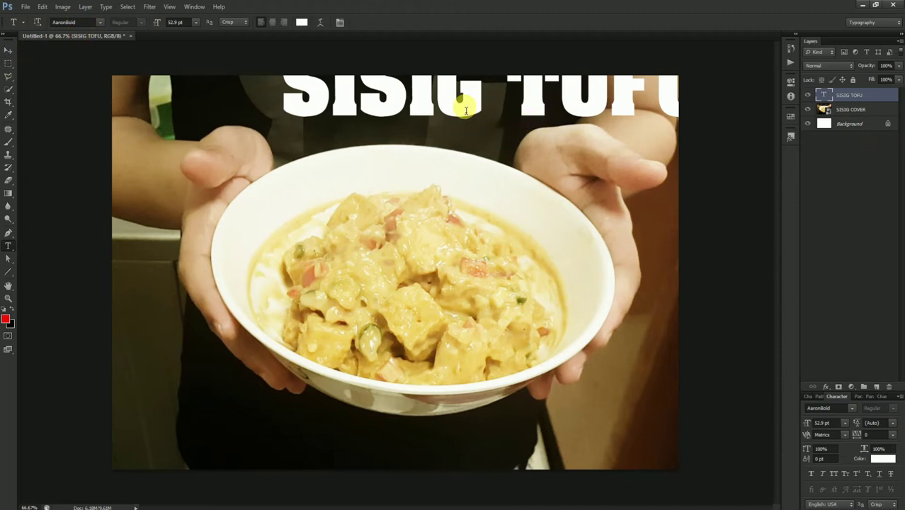
click(7, 51)
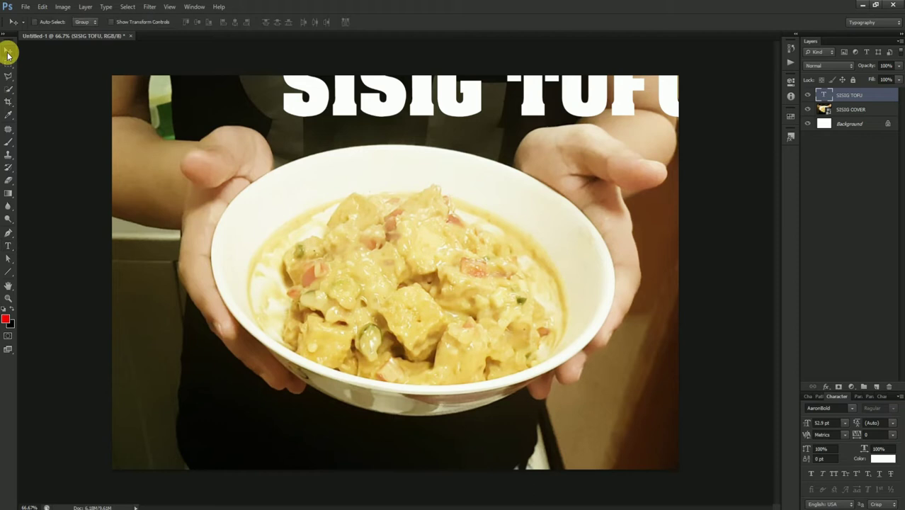
click(9, 214)
click(8, 65)
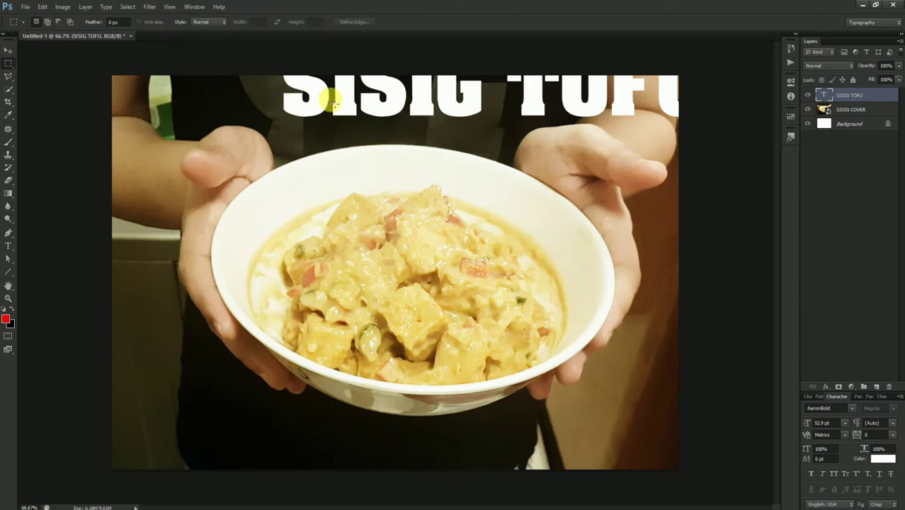
click(9, 246)
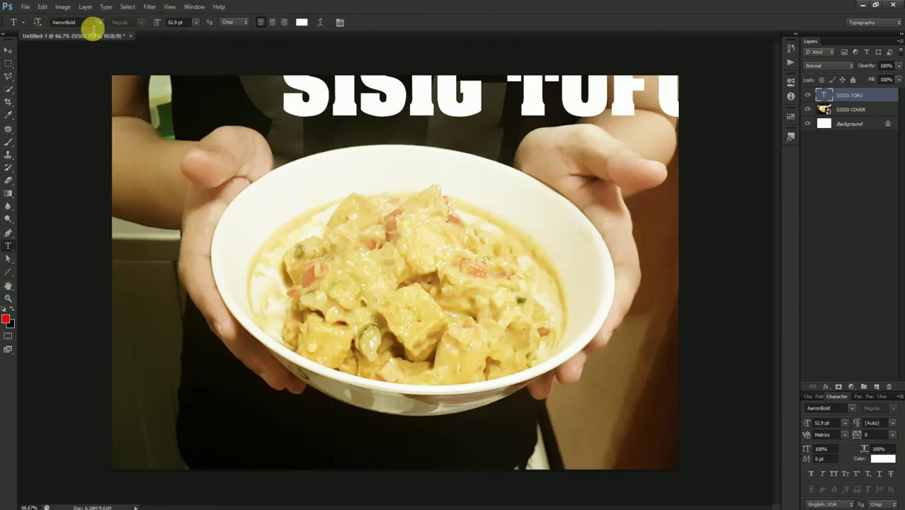
click(301, 22)
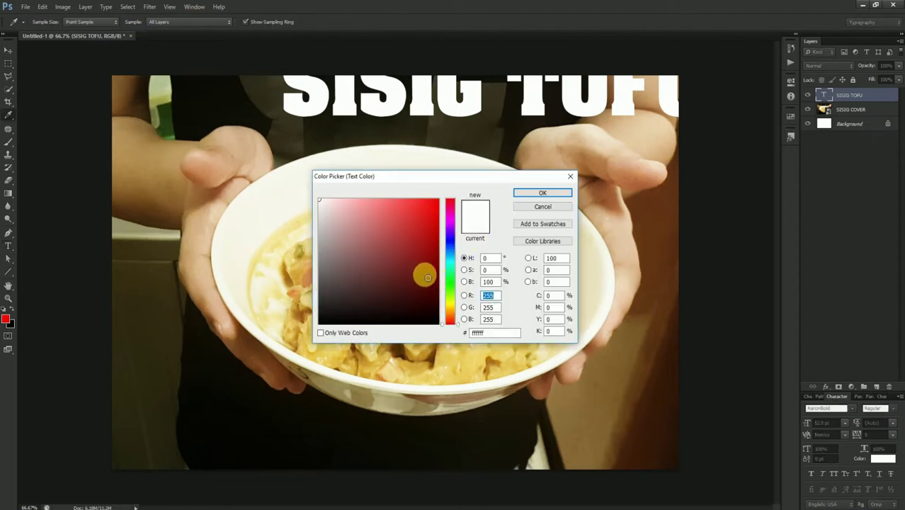
click(438, 200)
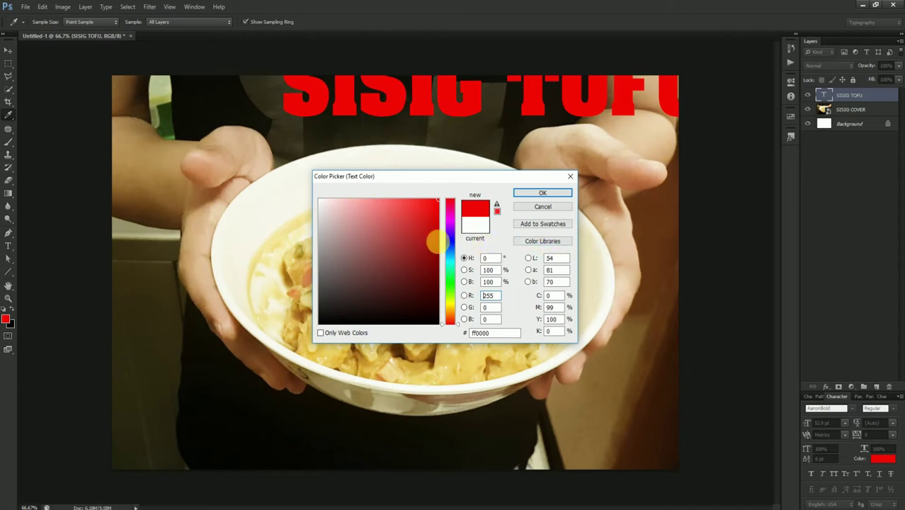
click(535, 196)
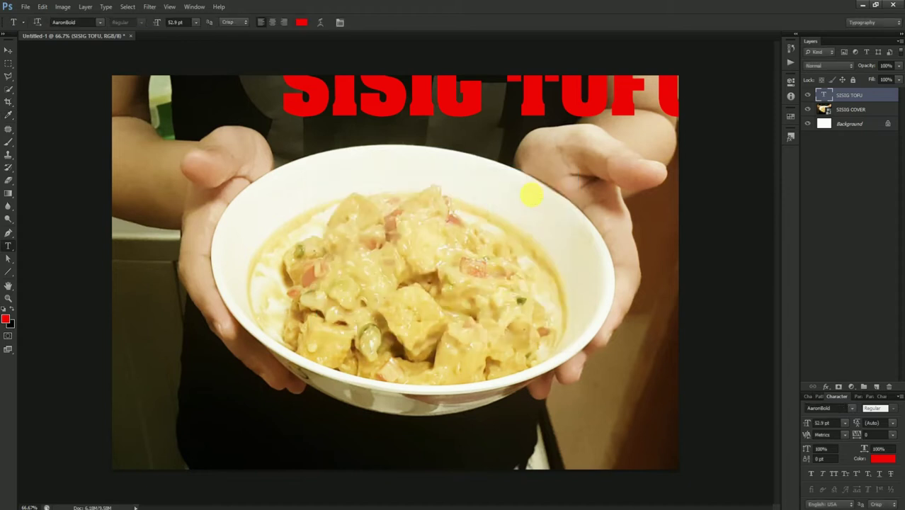
right_click(850, 97)
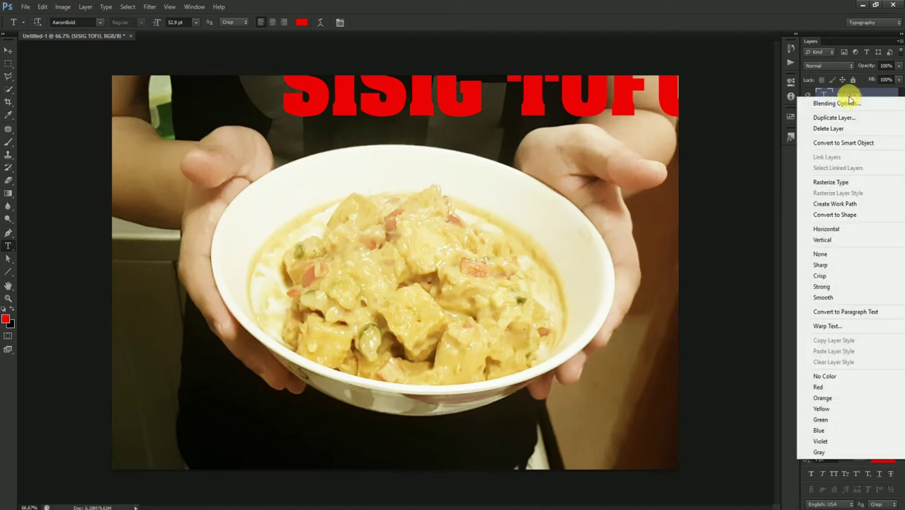
click(835, 118)
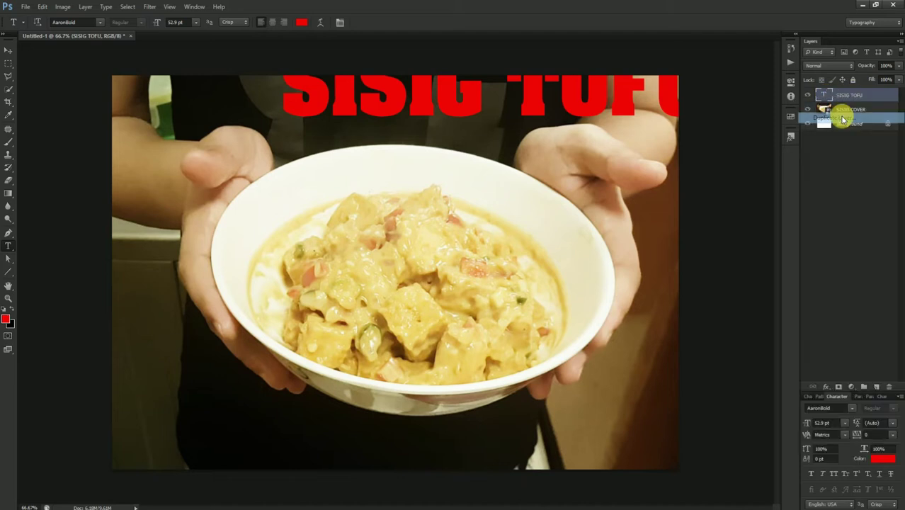
key(Escape)
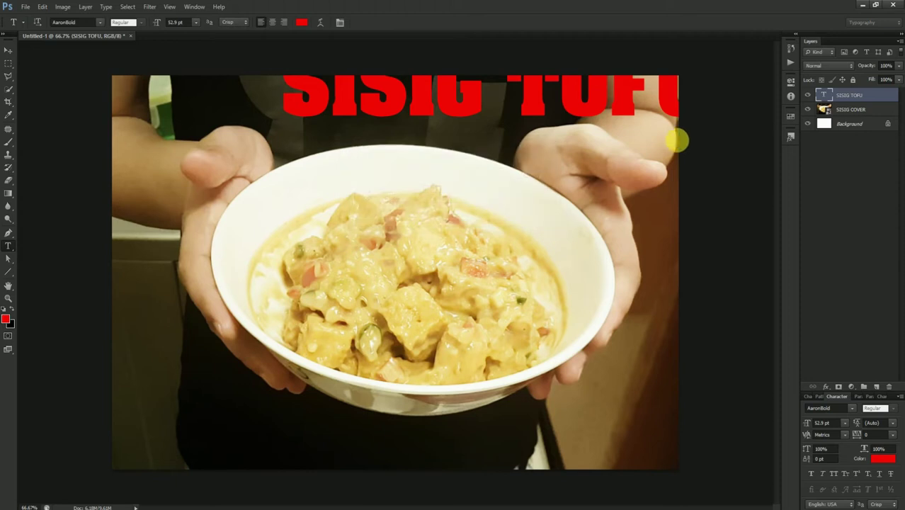
right_click(846, 95)
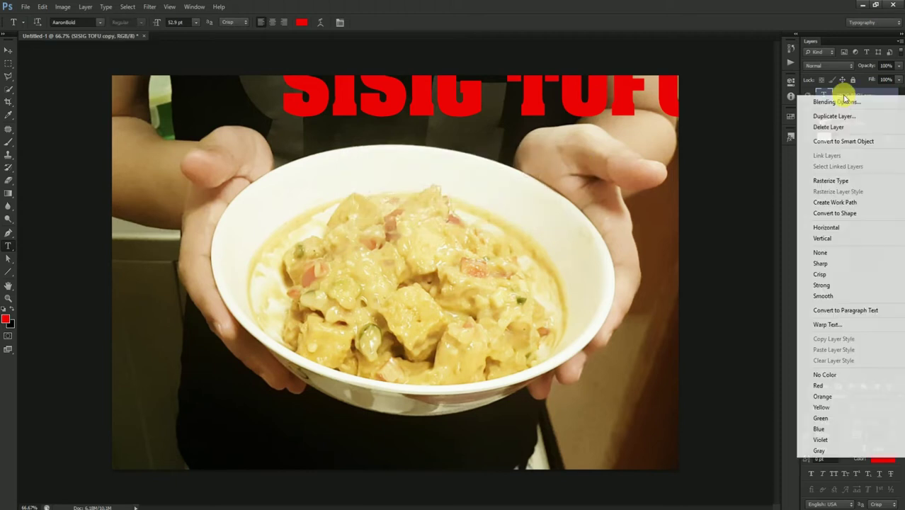
click(753, 140)
key(Delete)
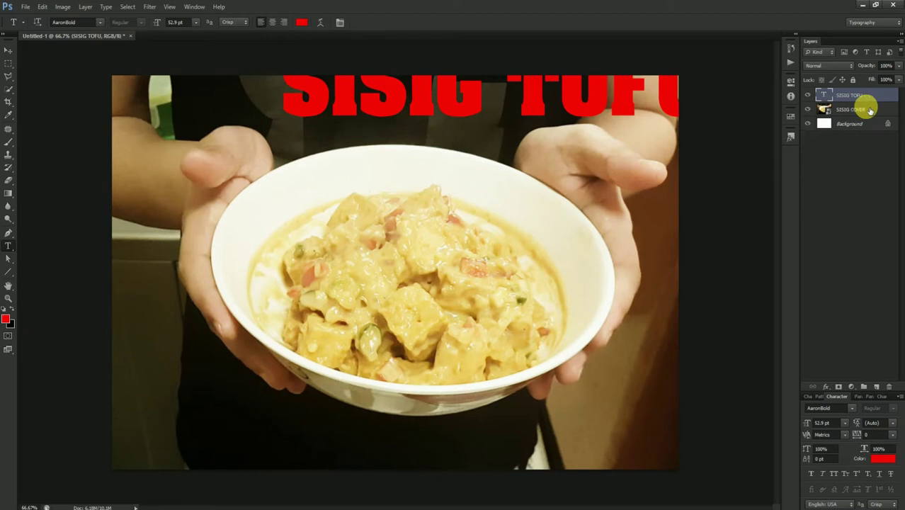
key(v)
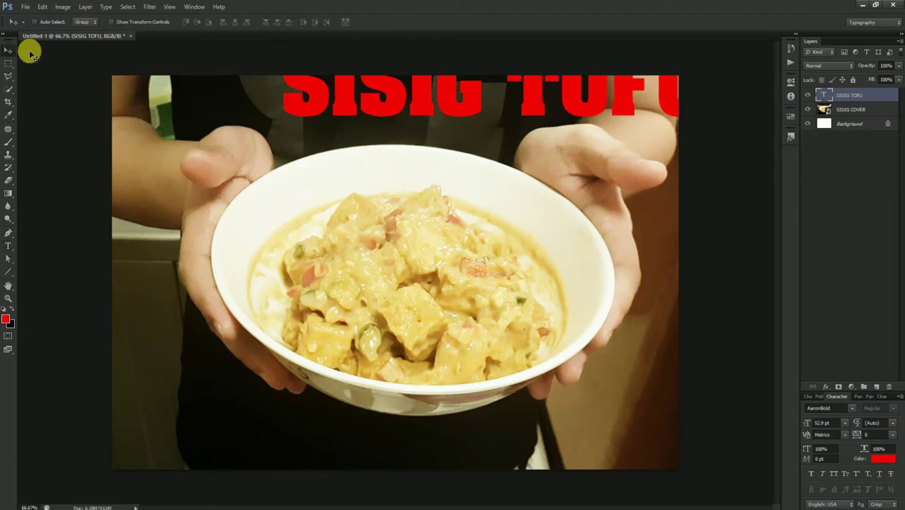
click(311, 110)
drag(316, 107, 340, 186)
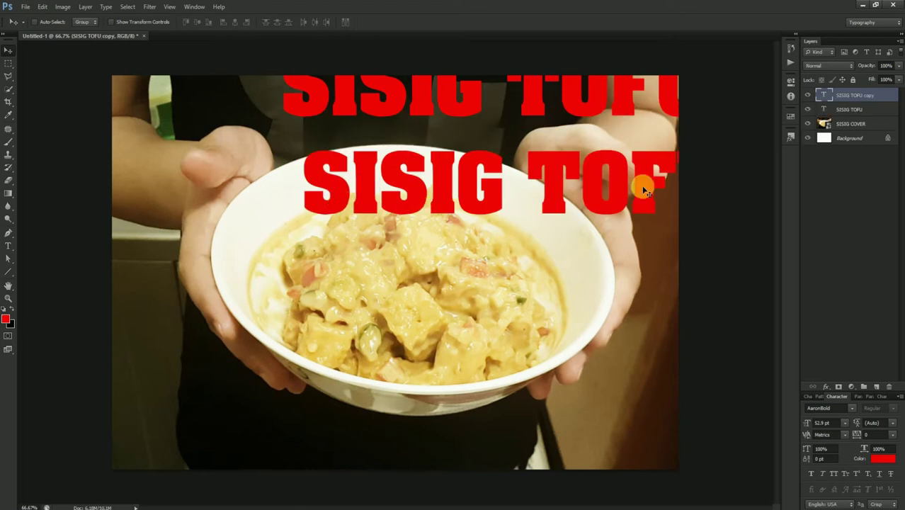
key(ctrl+z)
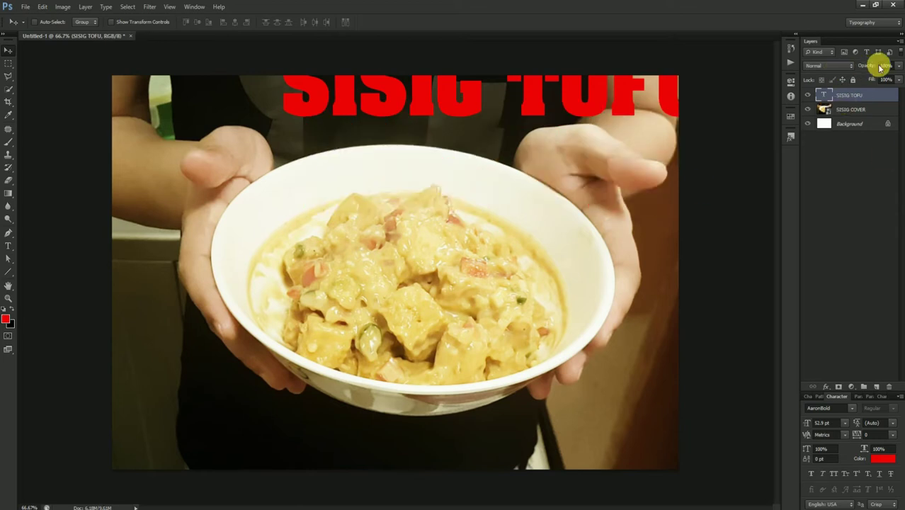
click(808, 97)
click(808, 97)
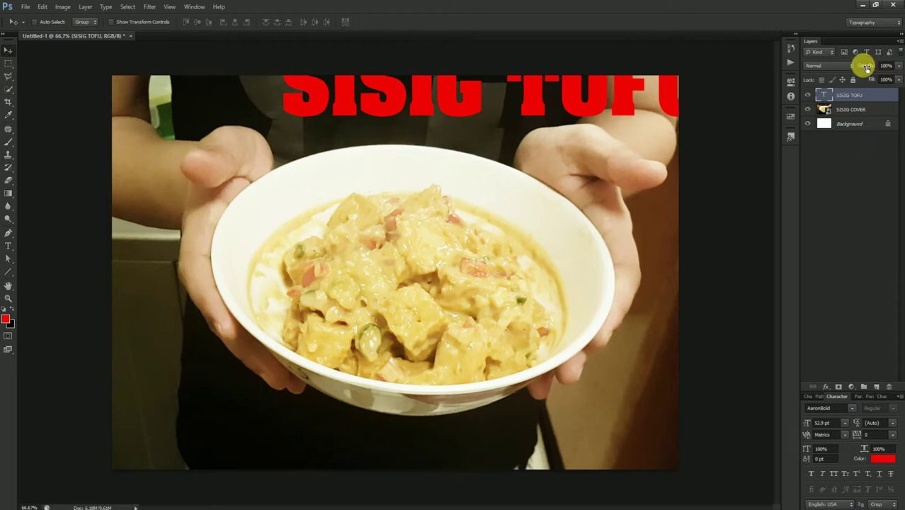
drag(869, 65, 683, 81)
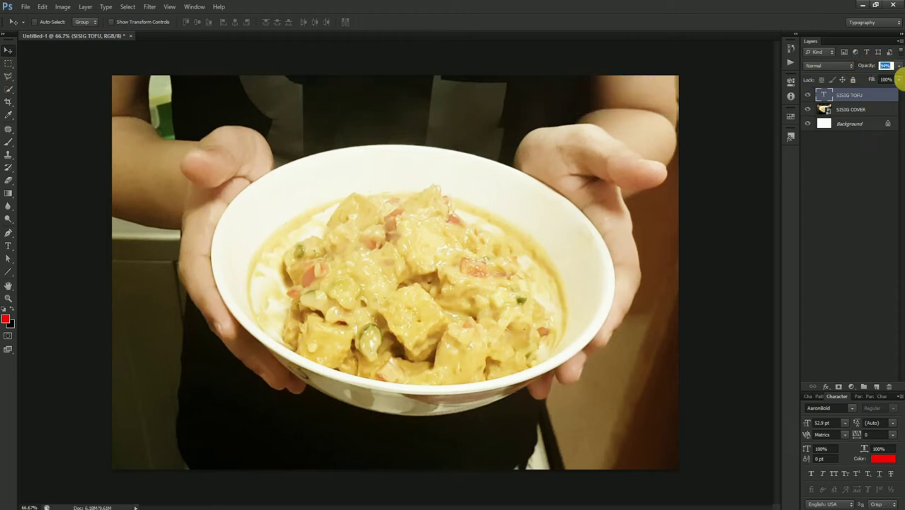
Set the SISIG TOFU title to 94% opacity and move it down over the bowl.
drag(899, 79, 904, 78)
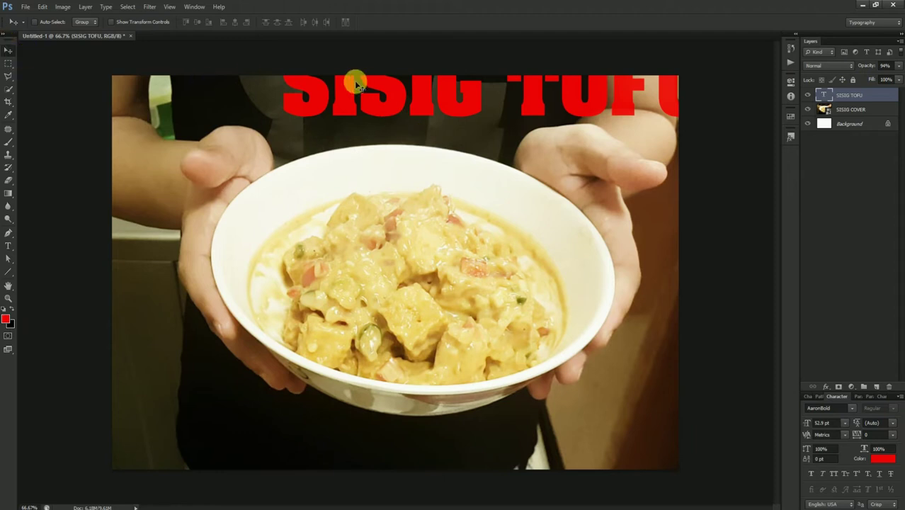
drag(349, 97, 283, 150)
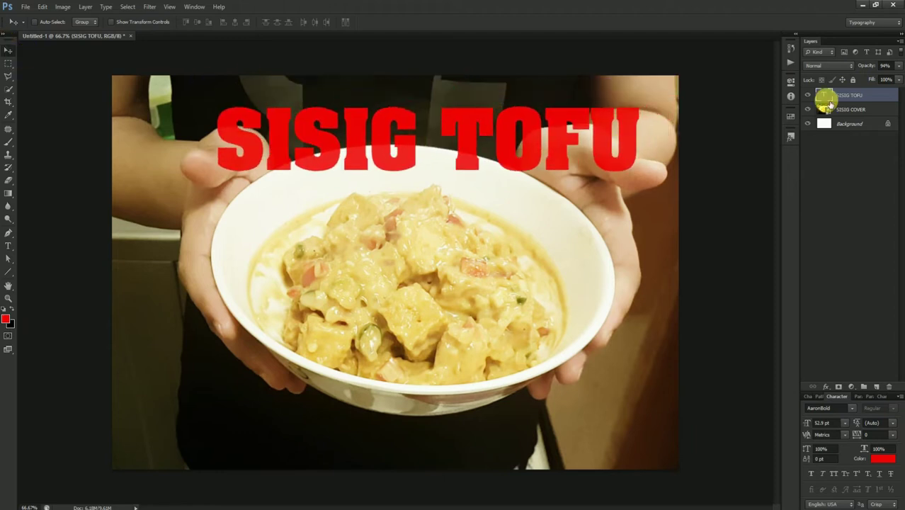
click(833, 66)
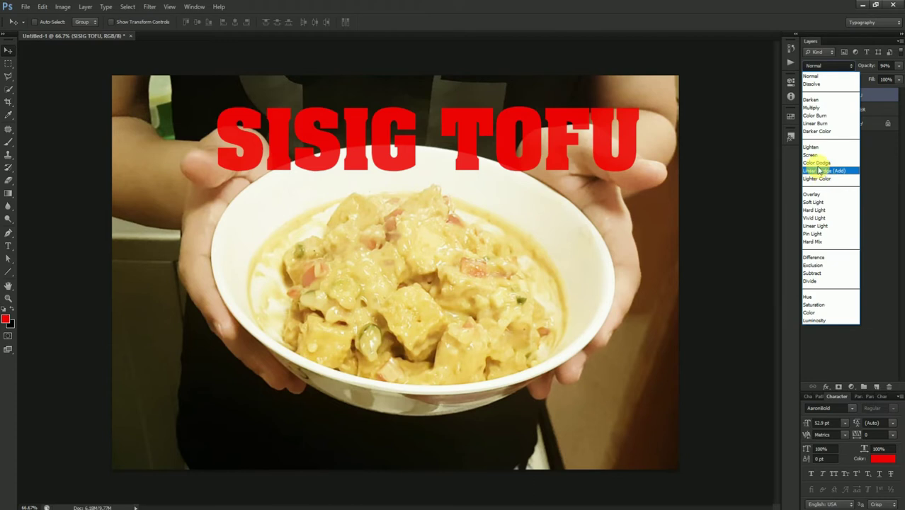
key(Escape)
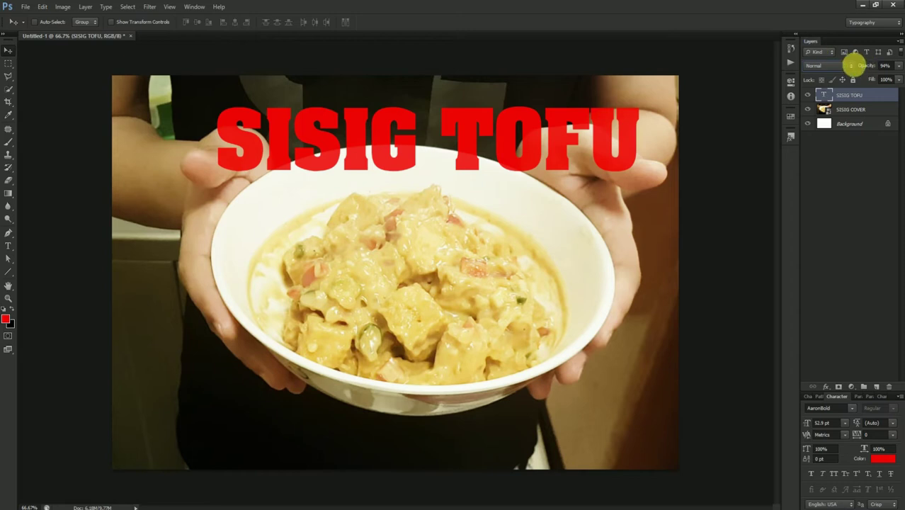
Try shifting the food photo, undo the move, and deselect all layers.
click(844, 109)
drag(618, 244, 603, 283)
key(ctrl+z)
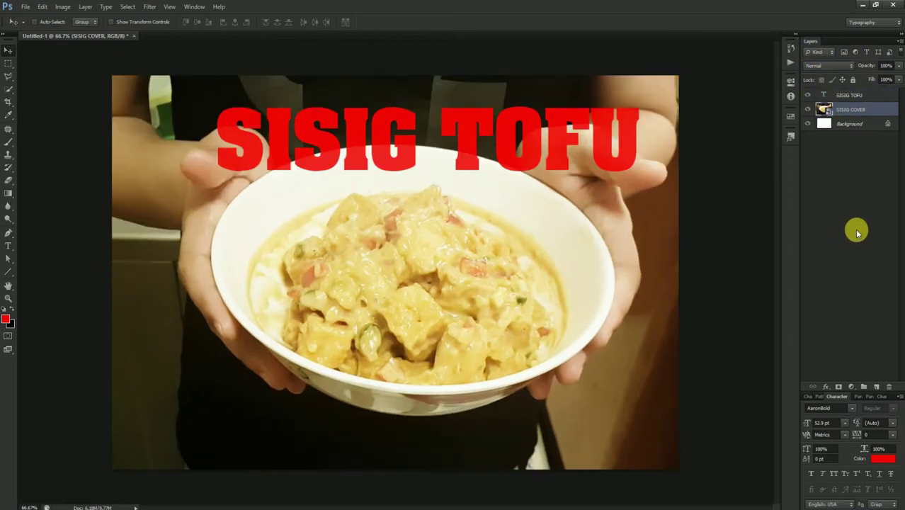
click(861, 221)
click(554, 157)
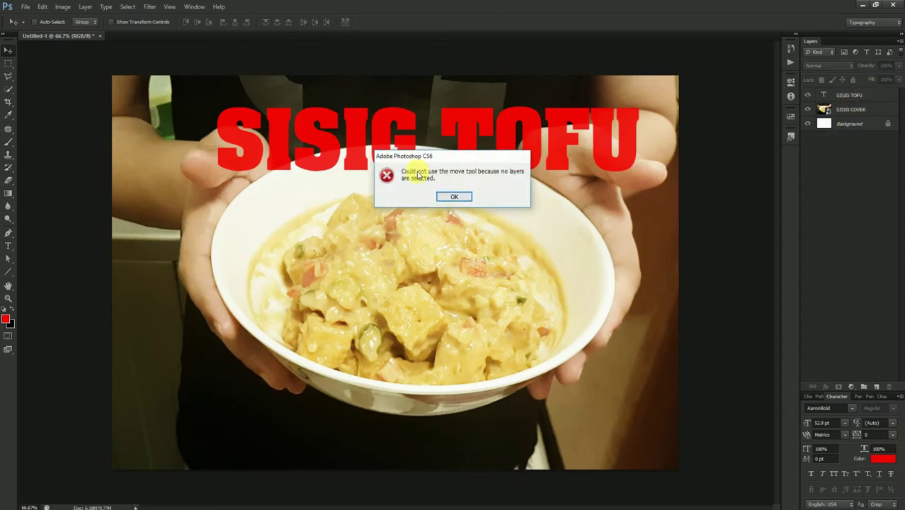
Position the SISIG TOFU title at the photo's top and Alt-drag a copy just below it.
click(468, 198)
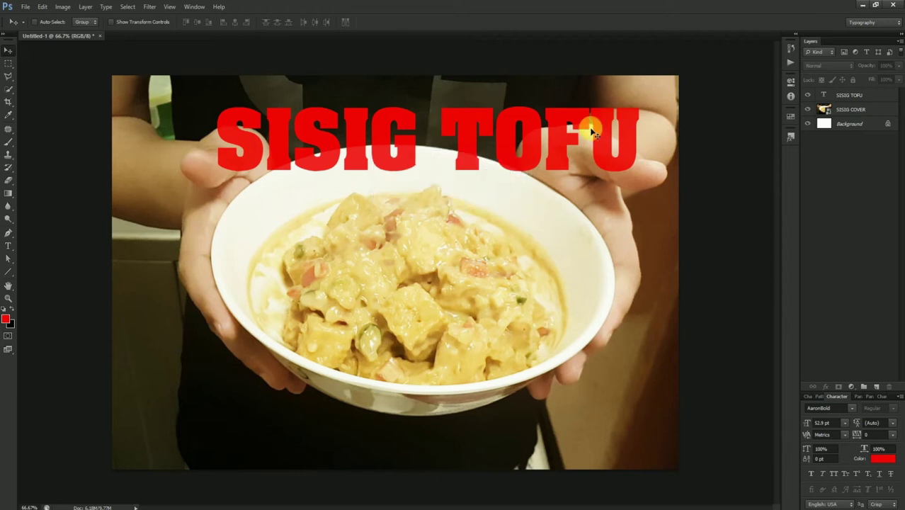
click(849, 95)
drag(602, 121, 584, 162)
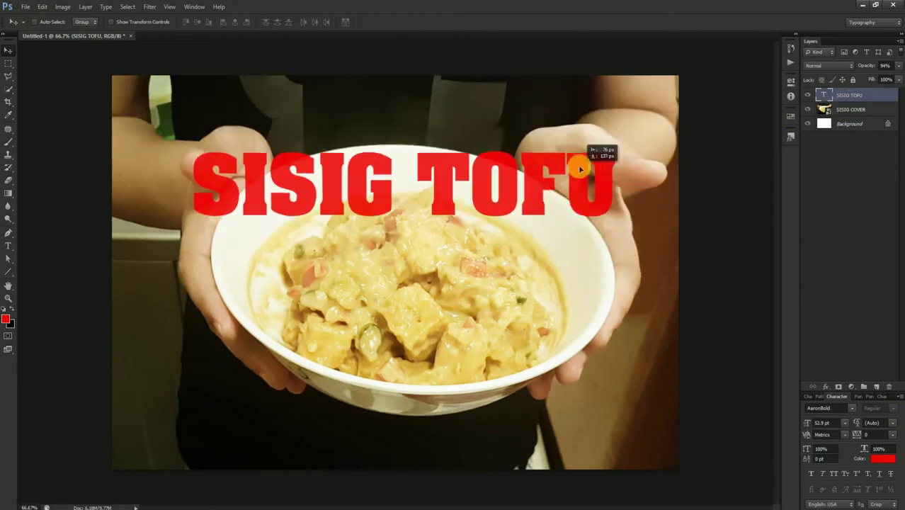
click(854, 113)
click(846, 182)
drag(451, 191, 450, 109)
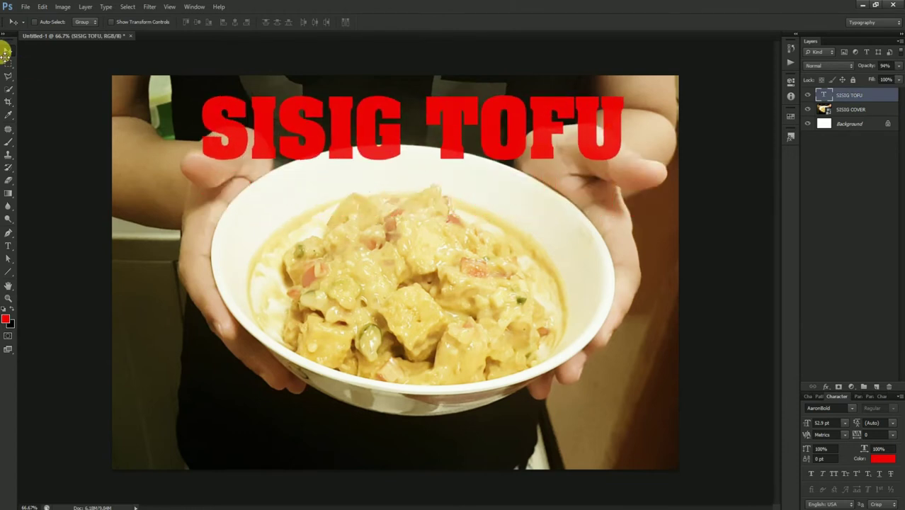
drag(346, 113, 336, 129)
drag(225, 126, 306, 226)
Replace the lower copy's text with 'IN 10 MINUTES'.
key(t)
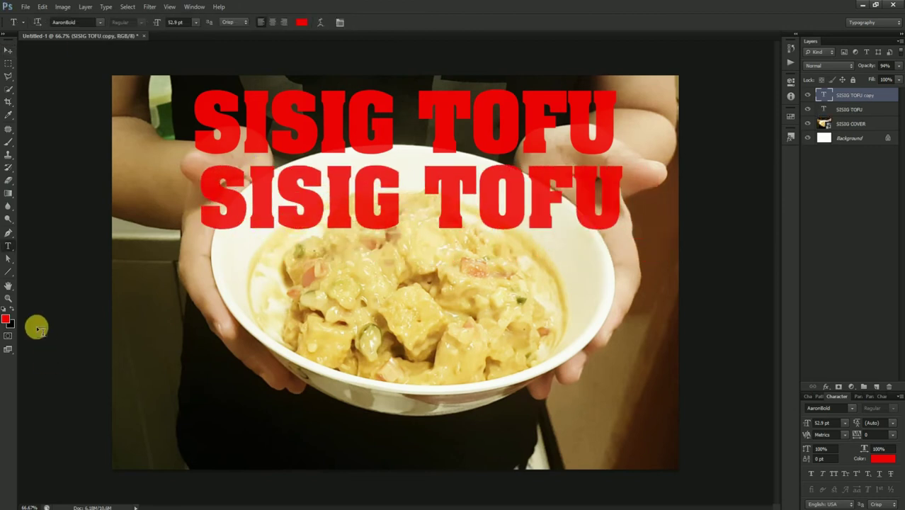
click(272, 208)
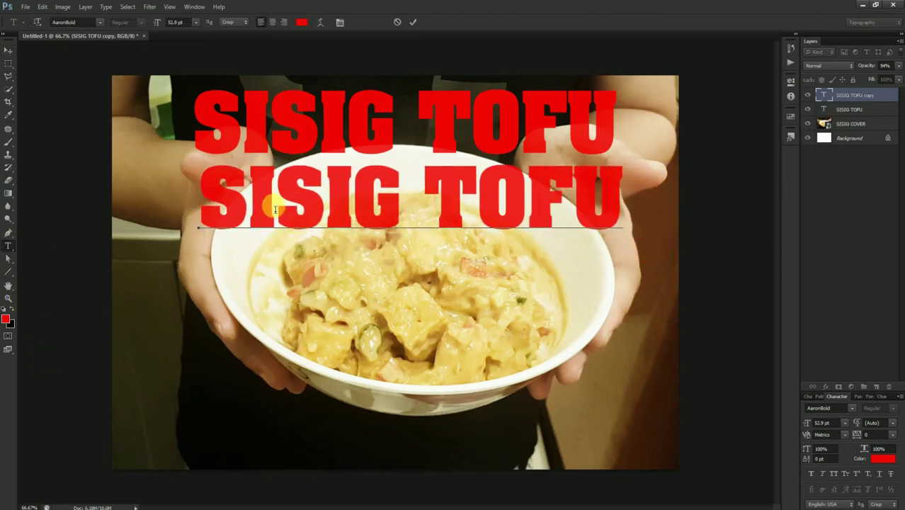
key(ctrl+a)
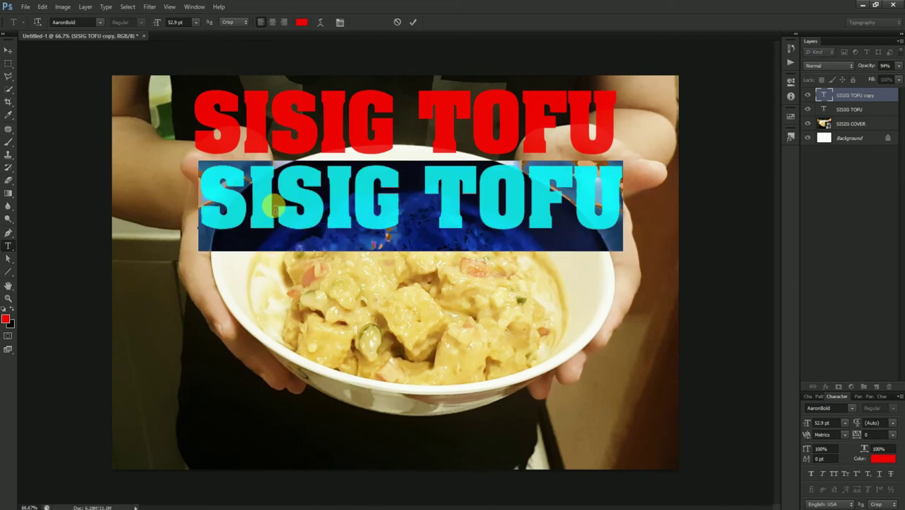
text(IN)
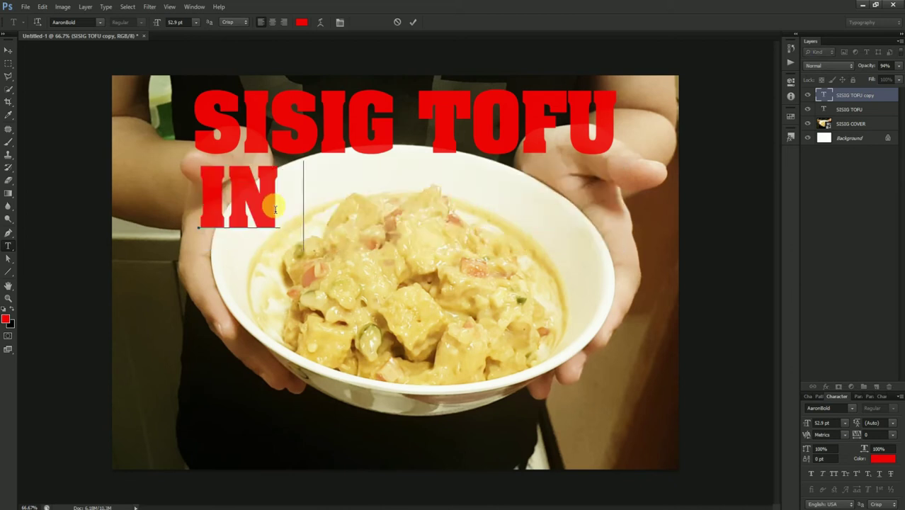
text( 10 MINUTES)
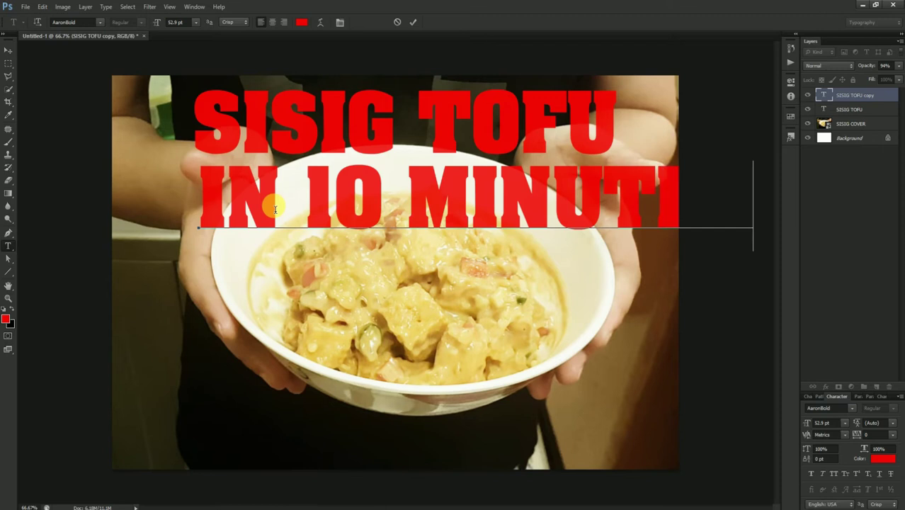
key(ctrl+Return)
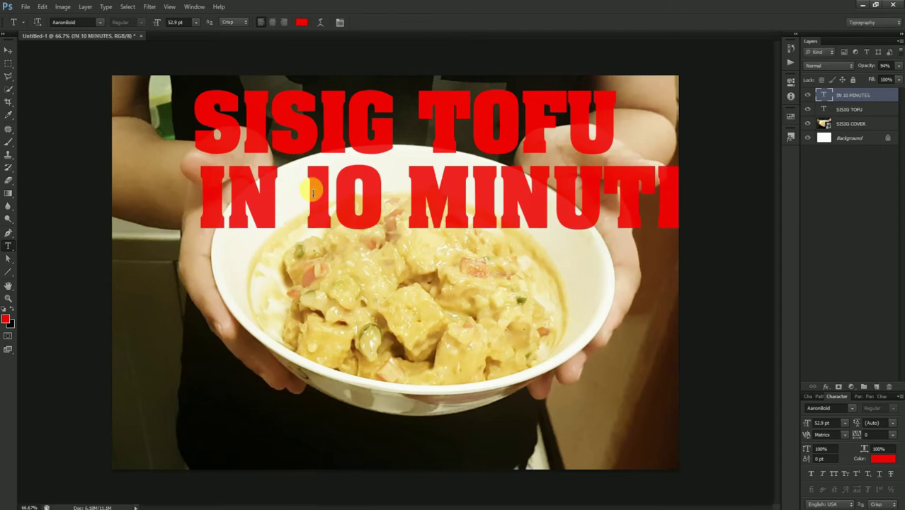
Set the IN 10 MINUTES line to AaronBoldExpd in bright yellow (#f6ff00).
click(100, 22)
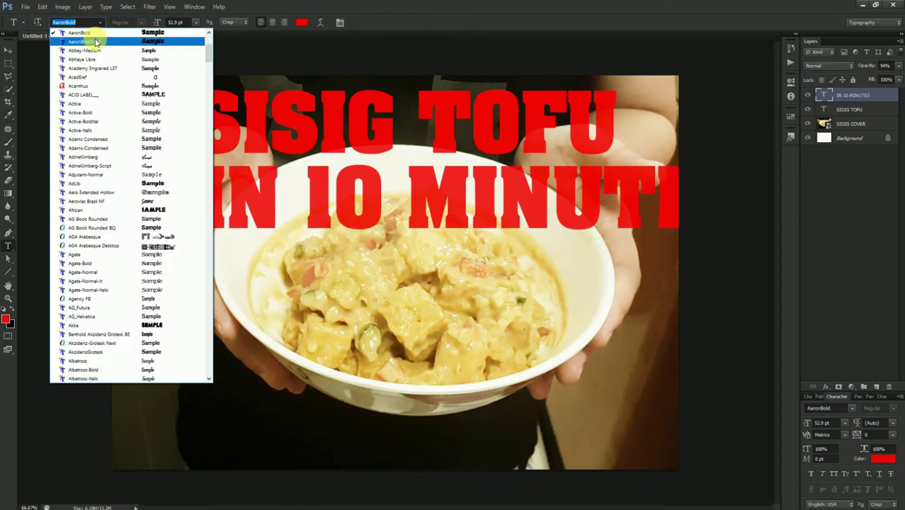
click(95, 42)
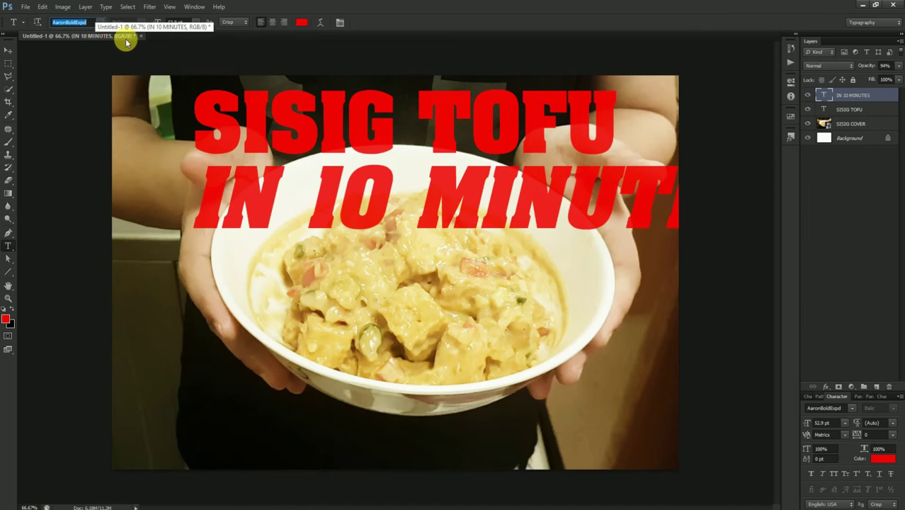
click(302, 22)
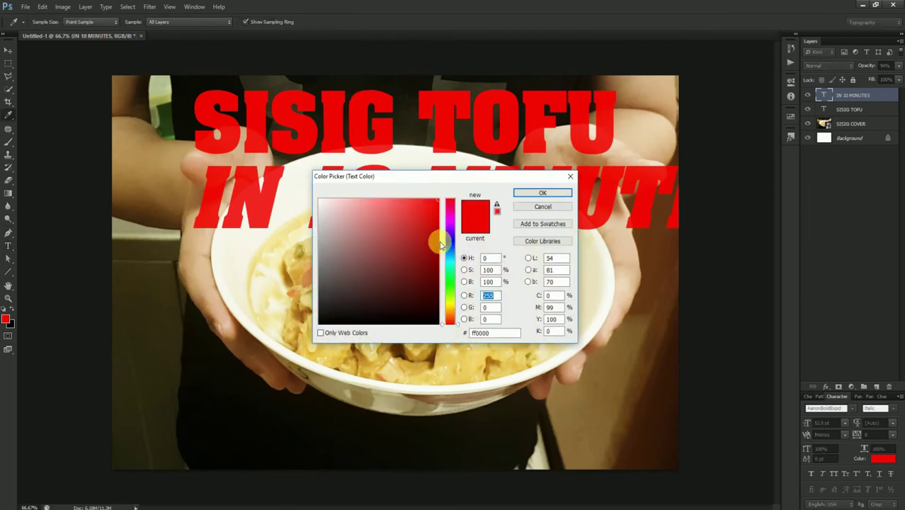
click(451, 304)
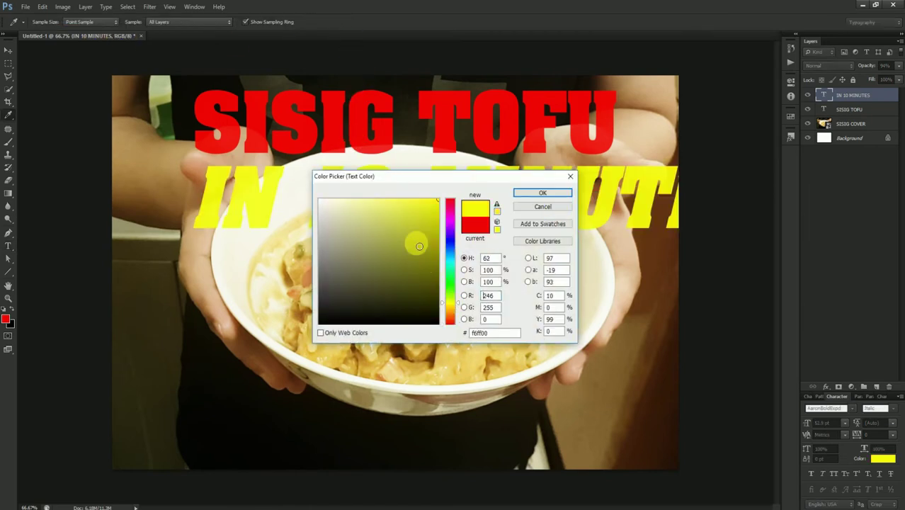
click(540, 193)
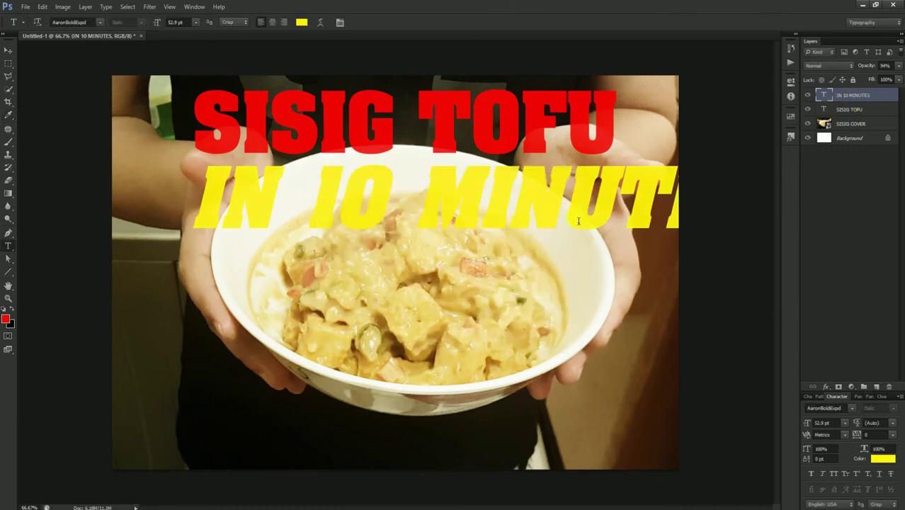
right_click(841, 96)
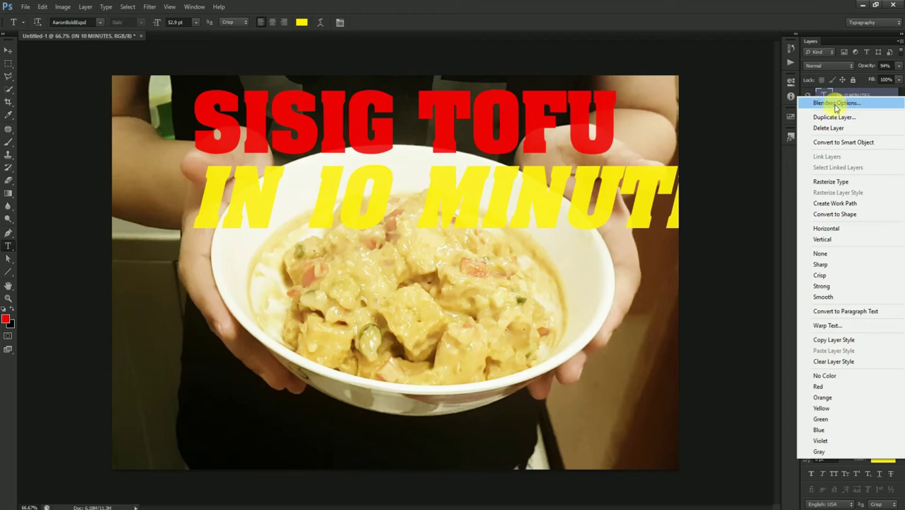
Give IN 10 MINUTES a drop shadow with 75% opacity and 6 px distance and size.
click(836, 103)
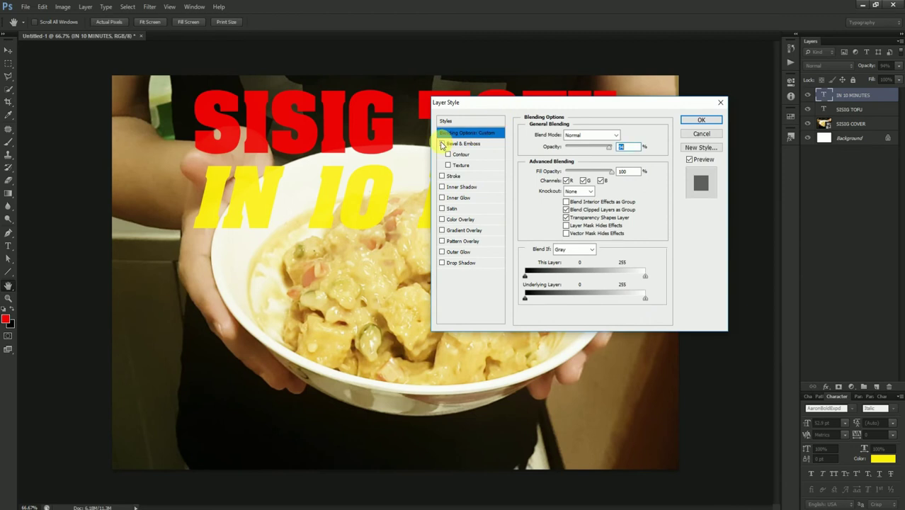
click(443, 177)
click(442, 176)
click(443, 143)
click(443, 145)
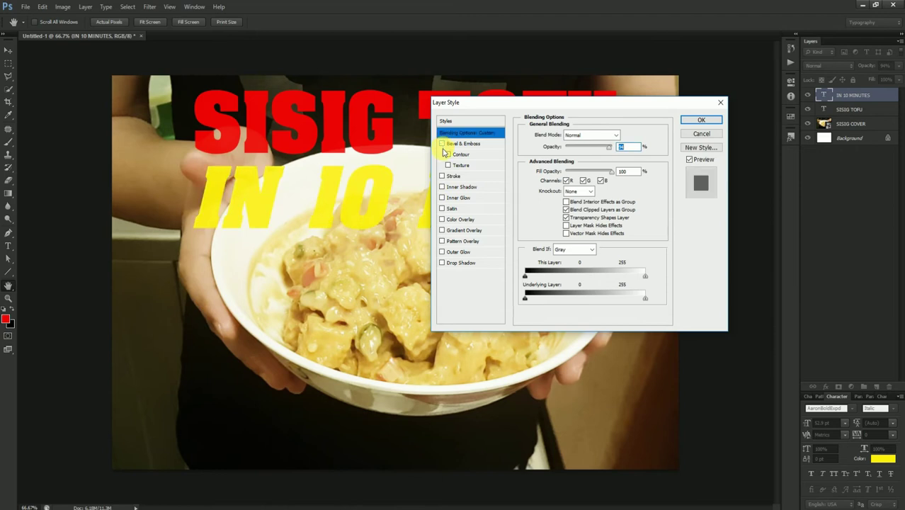
click(446, 265)
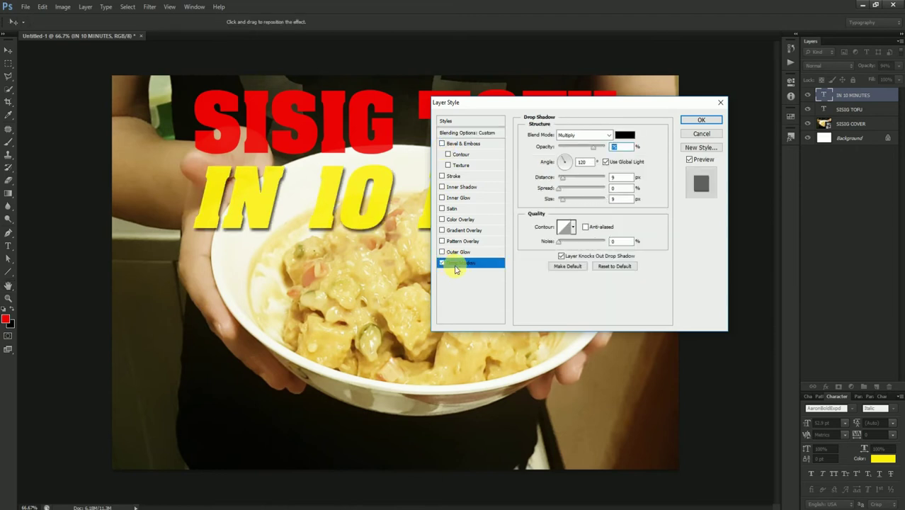
drag(565, 182, 562, 184)
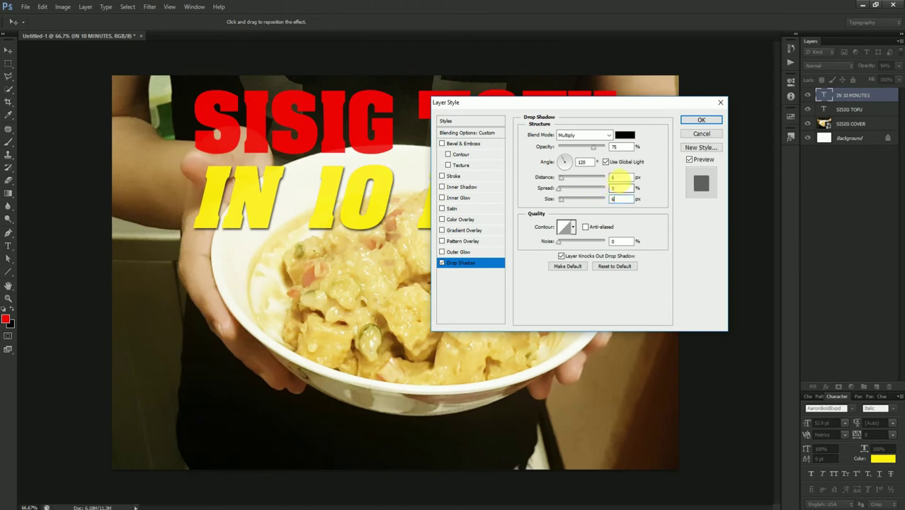
click(574, 228)
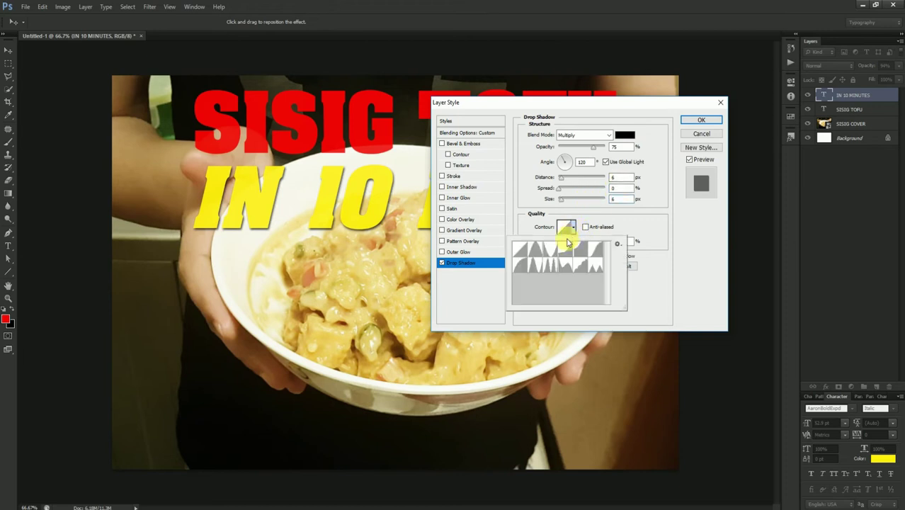
click(636, 218)
click(697, 120)
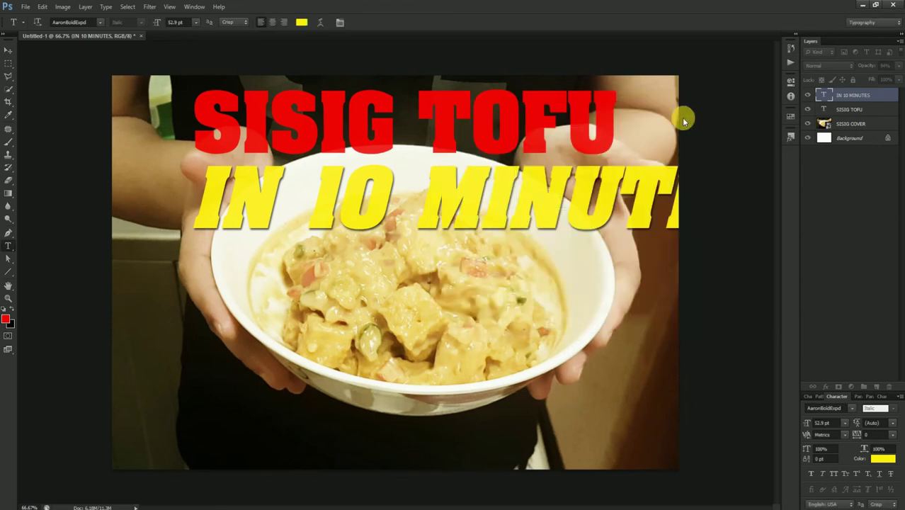
Resize IN 10 MINUTES to 32 pt and the SISIG TOFU title to 43 pt.
text(32)
key(Return)
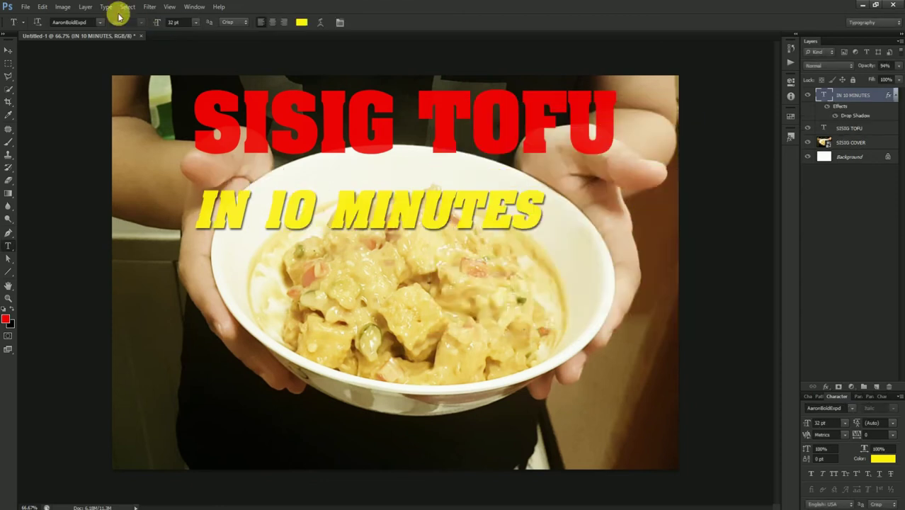
click(299, 121)
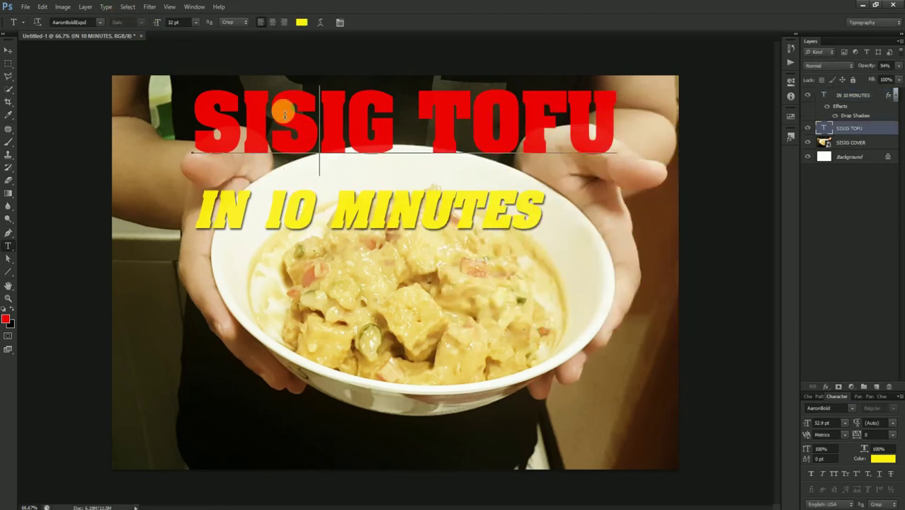
click(177, 22)
text(43)
key(Return)
Reposition the SISIG TOFU title and set its opacity to 100%.
key(v)
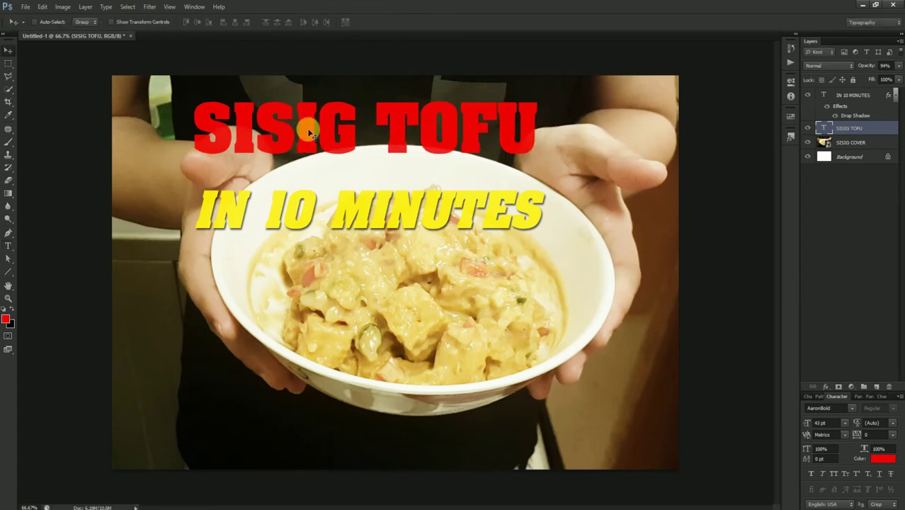
drag(306, 133, 305, 146)
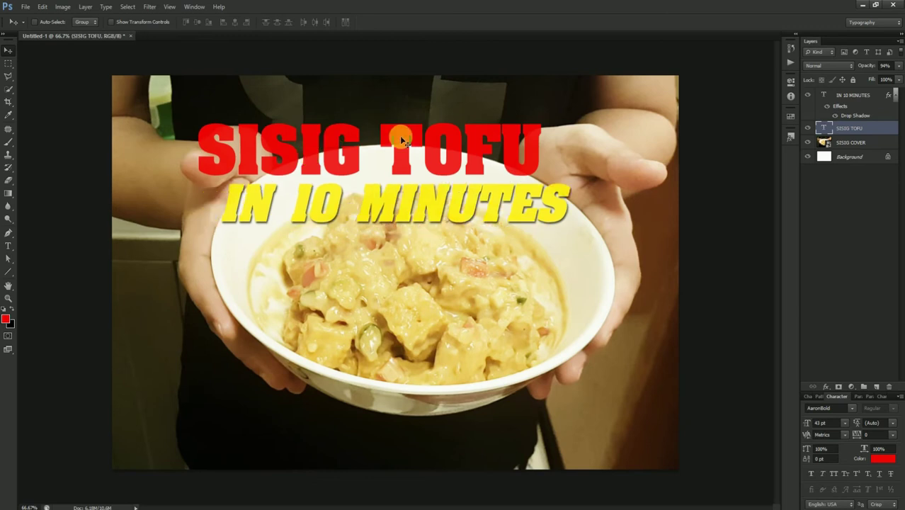
drag(398, 130, 408, 135)
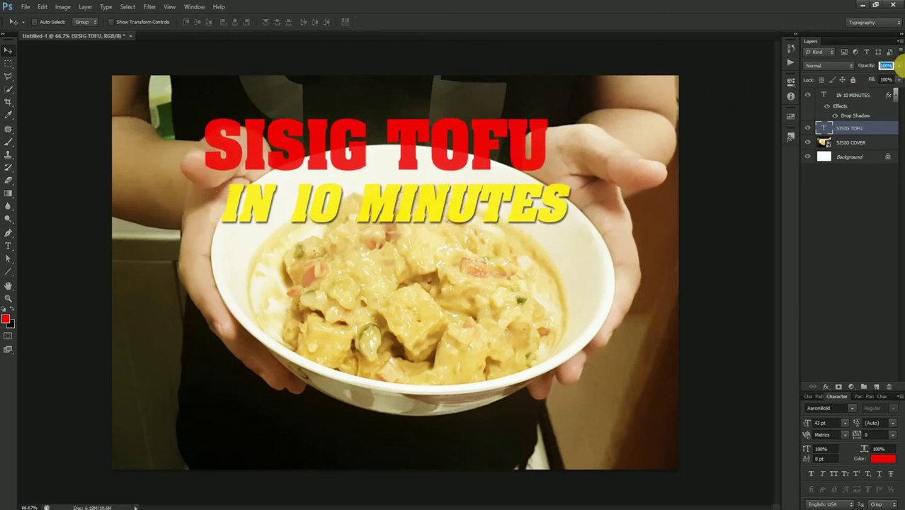
drag(879, 64, 897, 68)
drag(414, 207, 339, 372)
Retype the lower text copy as 'LieAnn' in Banff-Normal at 14 pt.
key(t)
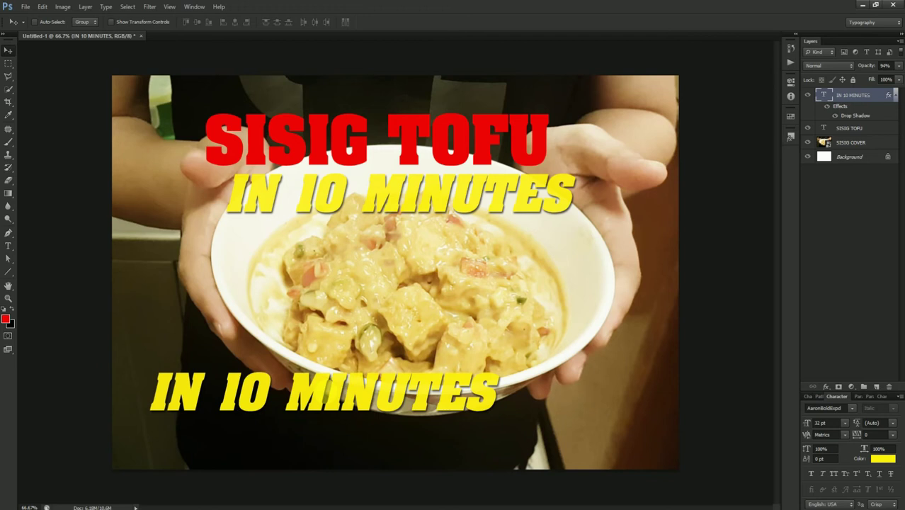
triple_click(339, 391)
text(Lie)
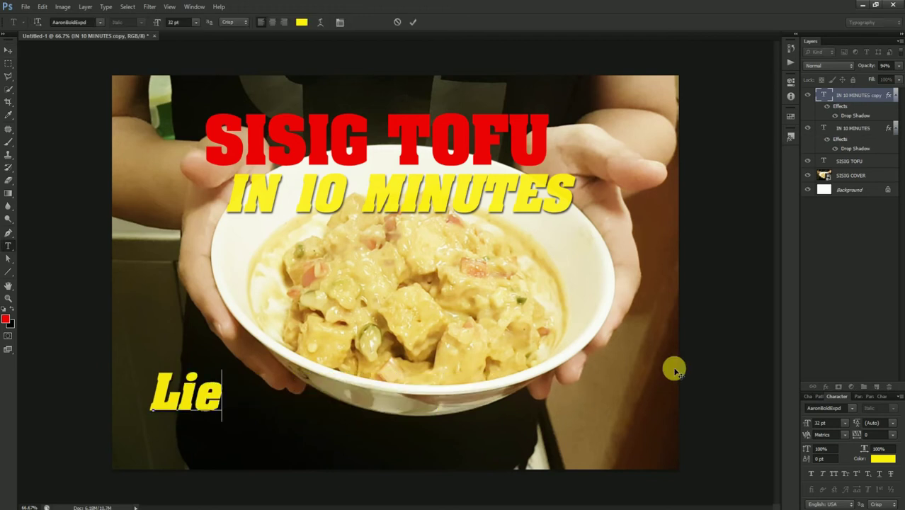
text(Ann)
click(91, 23)
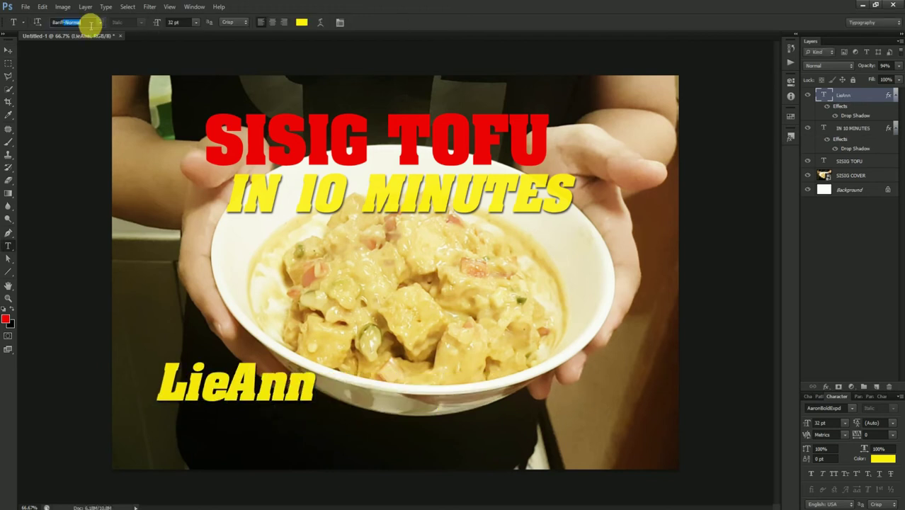
text(Banff)
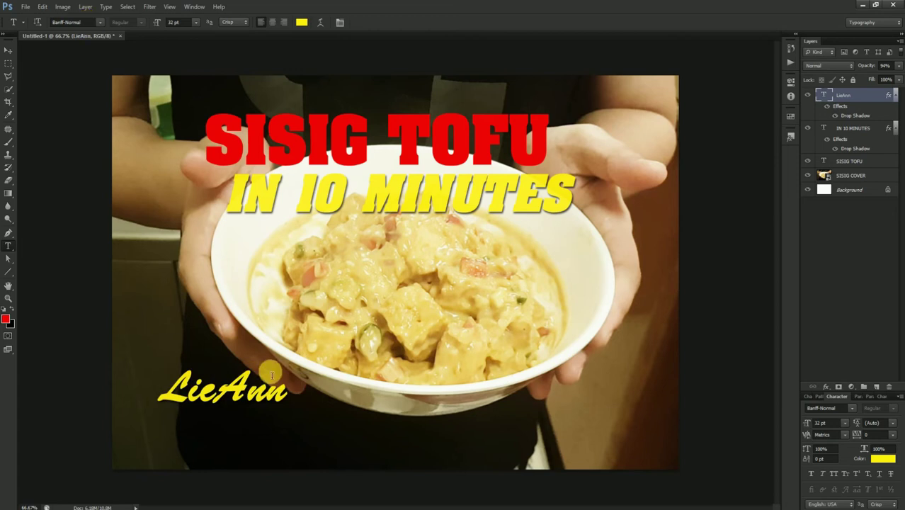
key(Tab)
text(14)
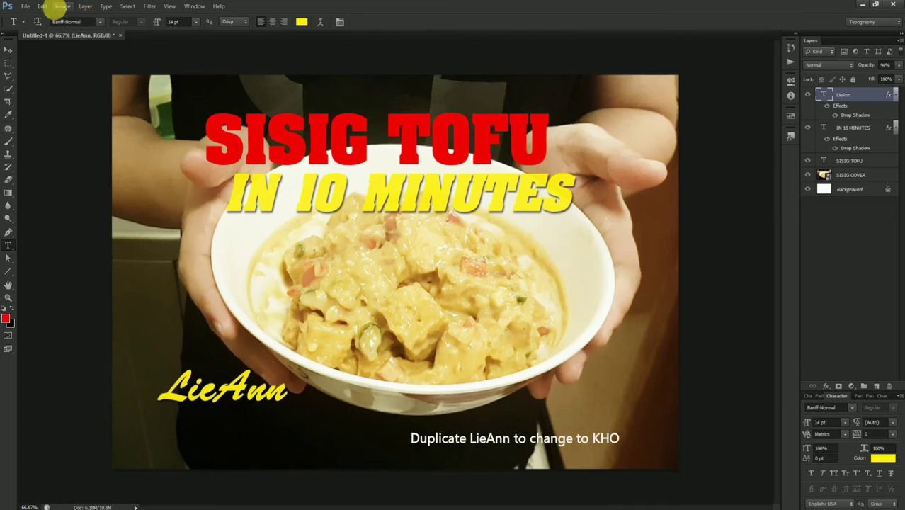
key(Return)
key(ctrl+j)
drag(188, 395, 205, 416)
double_click(202, 415)
text(KHO)
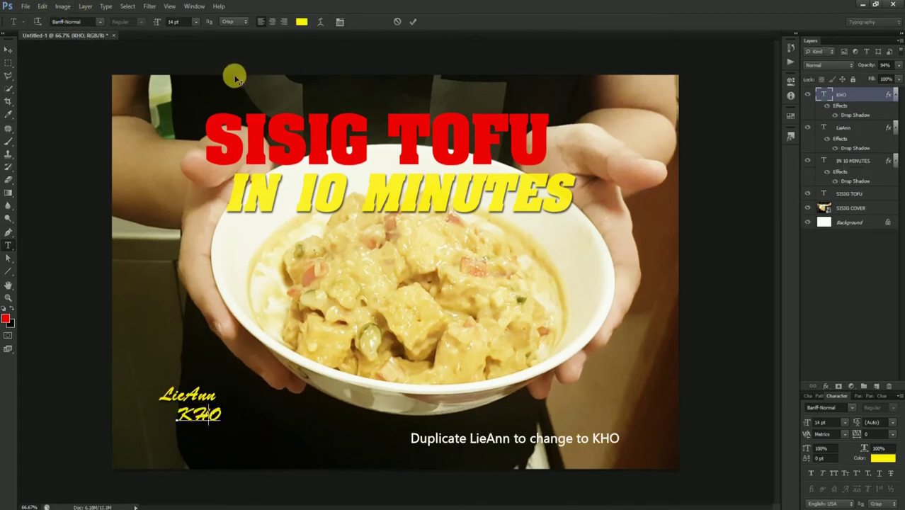
click(177, 21)
text(1)
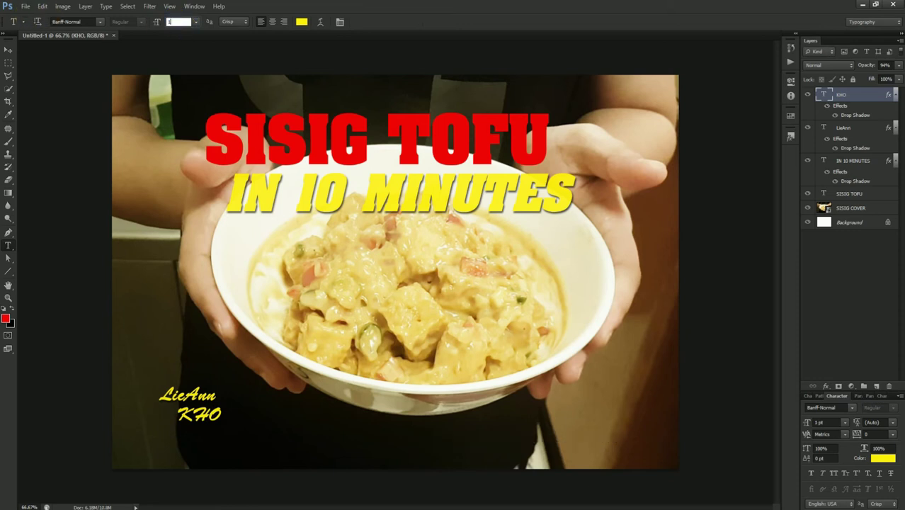
text(v)
drag(198, 413, 239, 419)
Retype the KHO copy as 'NNECT' and switch its font to Balloon Extra.
key(t)
double_click(233, 419)
text(NNECT)
key(ctrl+Return)
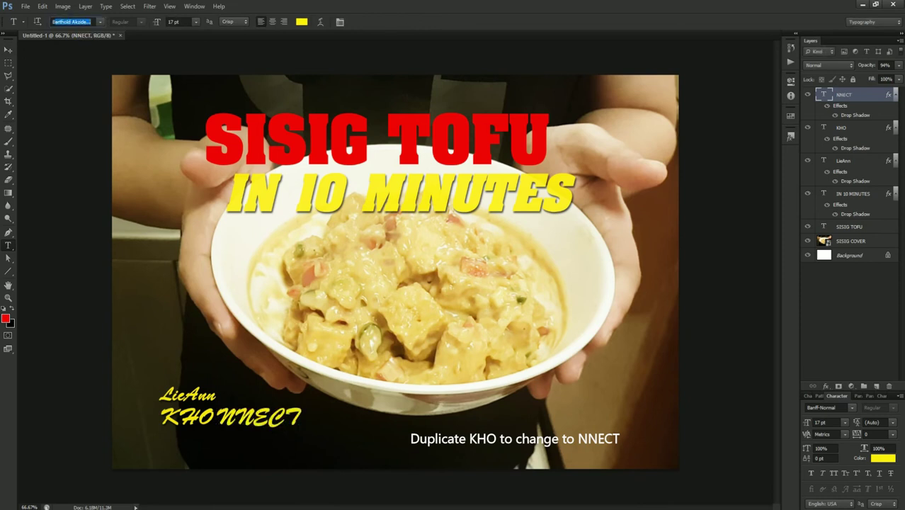
key(Up)
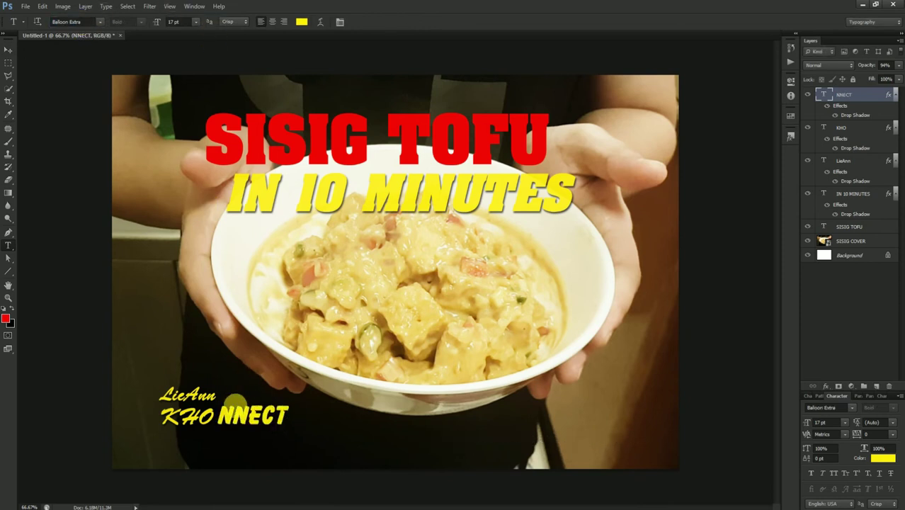
Set the letters NECT of NNECT to 14 pt.
drag(234, 419, 216, 419)
scroll(177, 21, down, 1)
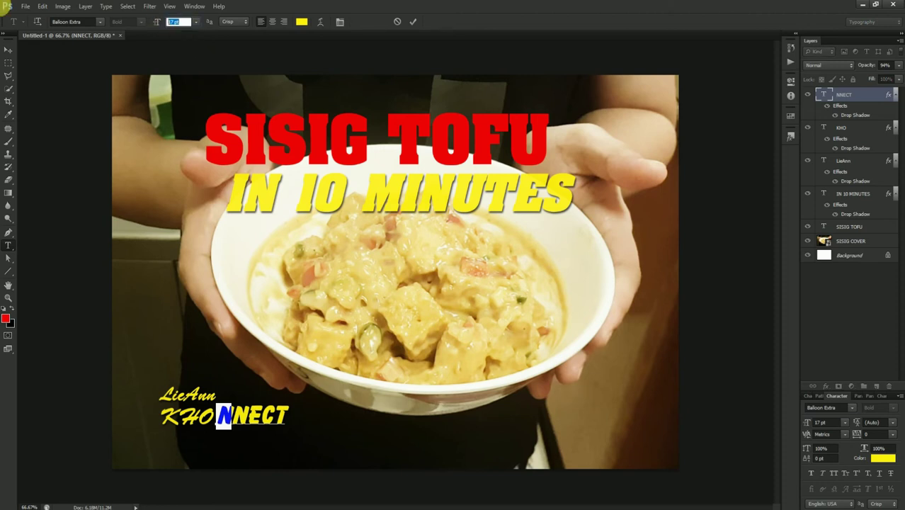
drag(230, 418, 319, 416)
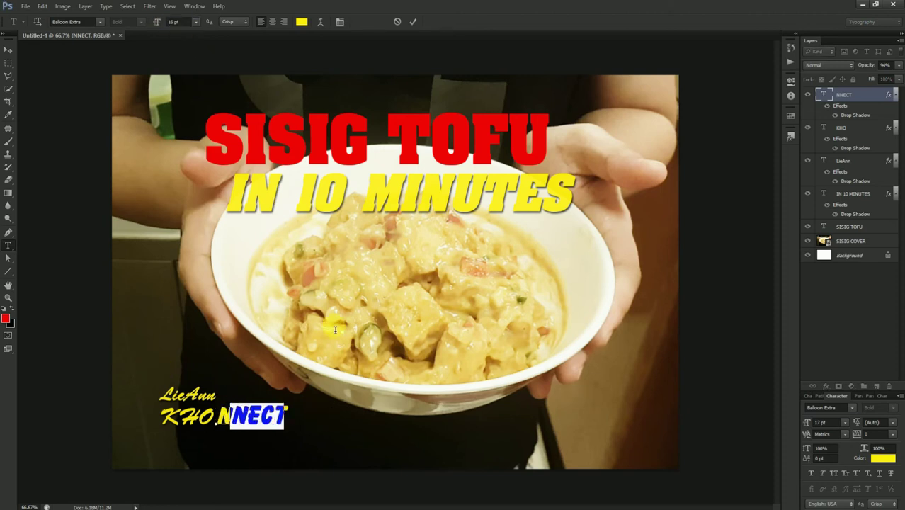
scroll(173, 21, up, 1)
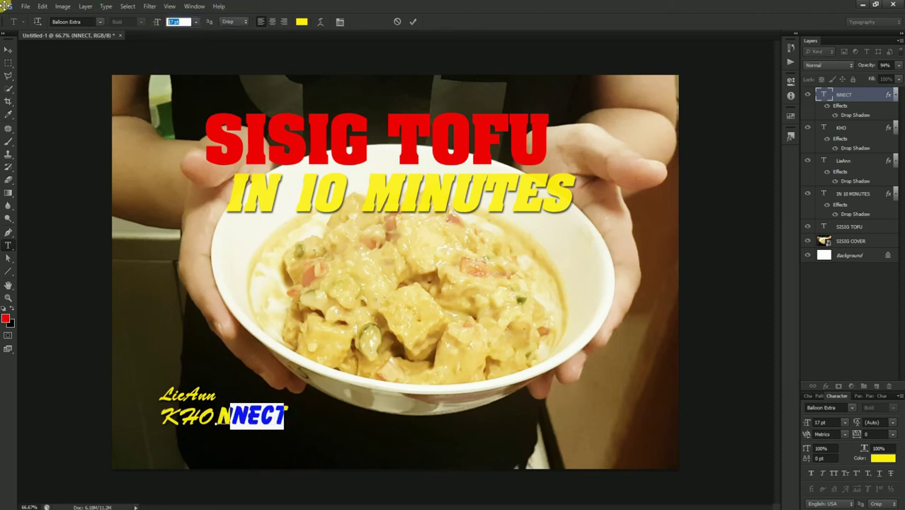
text(14)
key(Return)
click(301, 21)
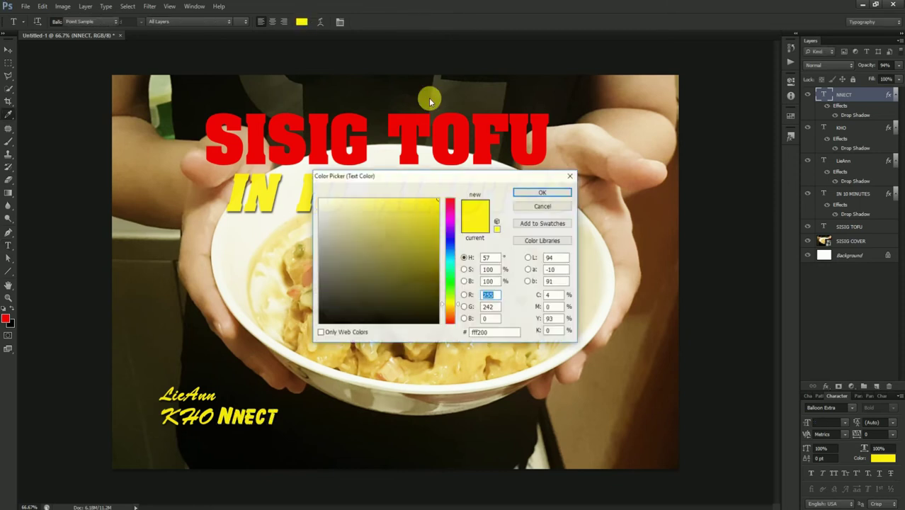
Colour the NNECT text golden yellow with hex FFCC01.
click(494, 333)
text(FF00)
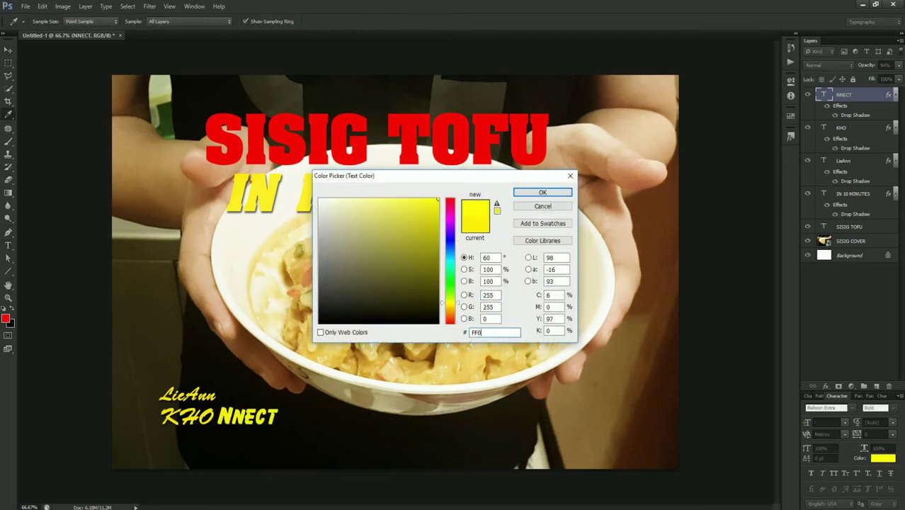
key(BackSpace)
key(BackSpace)
key(BackSpace)
key(BackSpace)
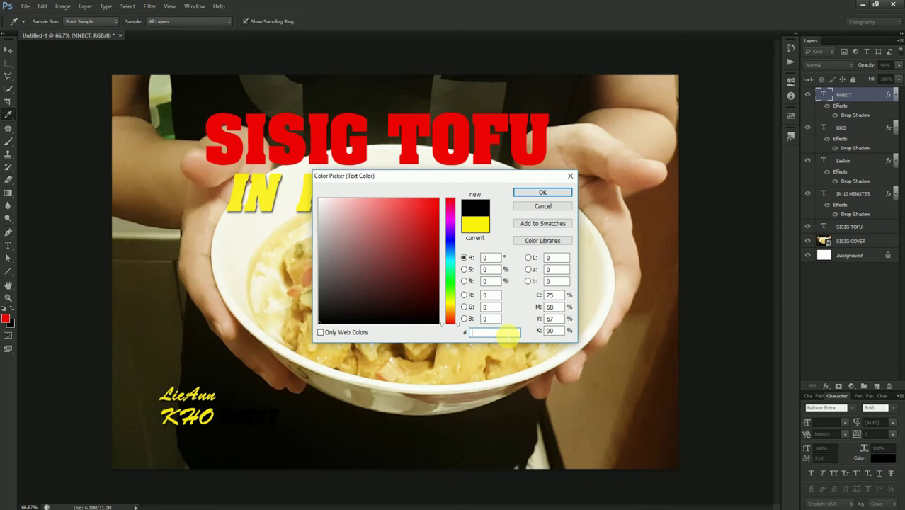
text(FFCC0)
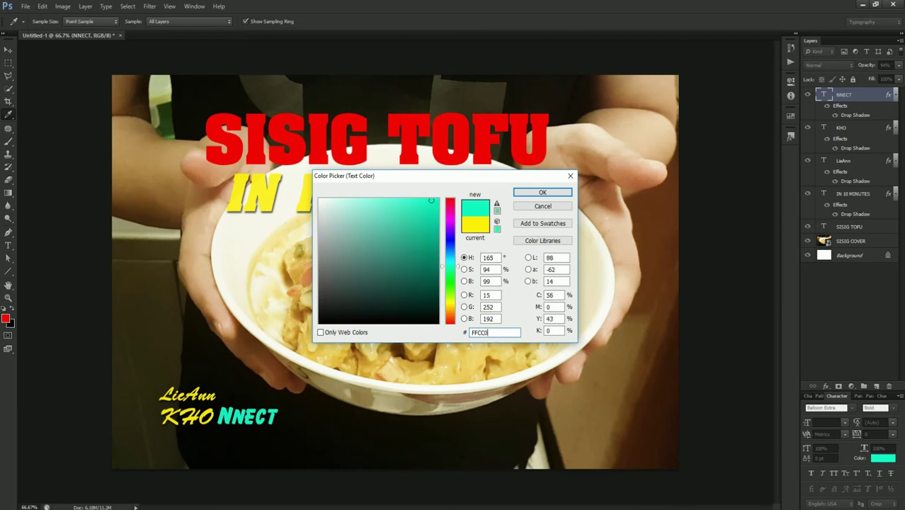
text(1)
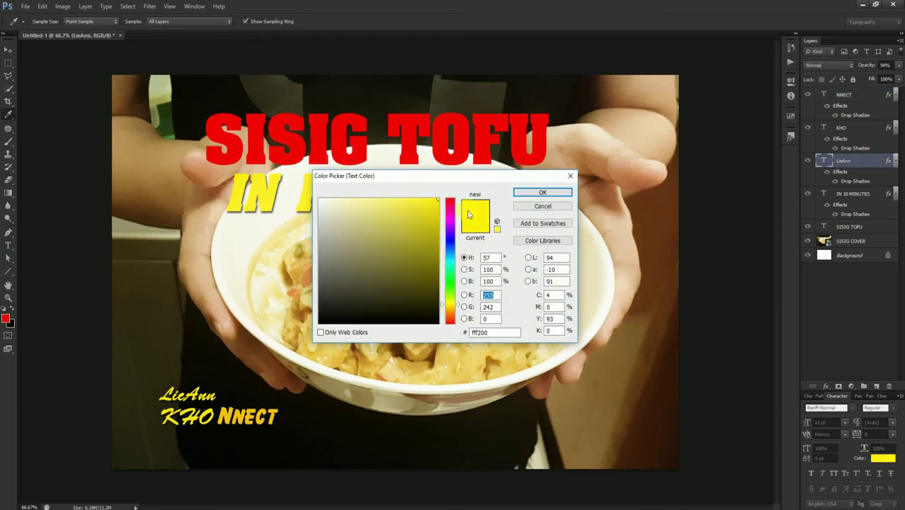
Make the LieAnn and KHO text white (ffffff).
text(ffffff)
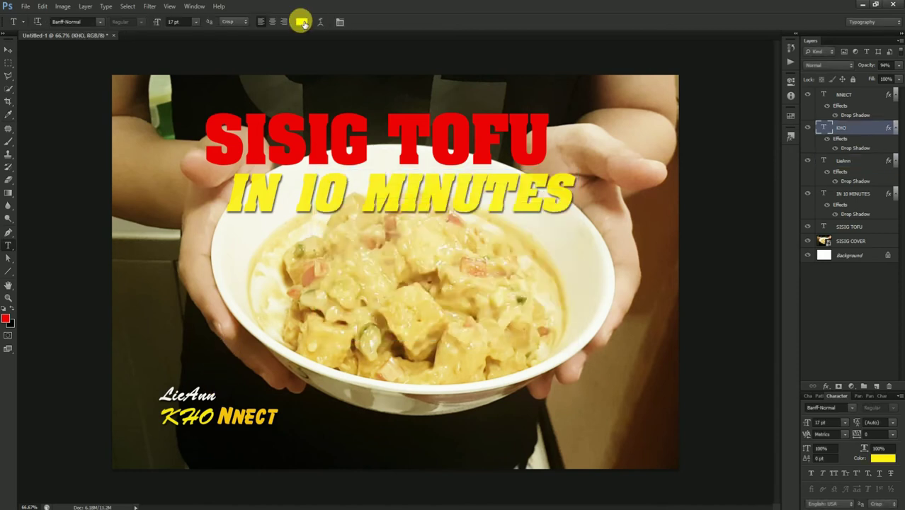
click(299, 20)
drag(310, 191, 311, 192)
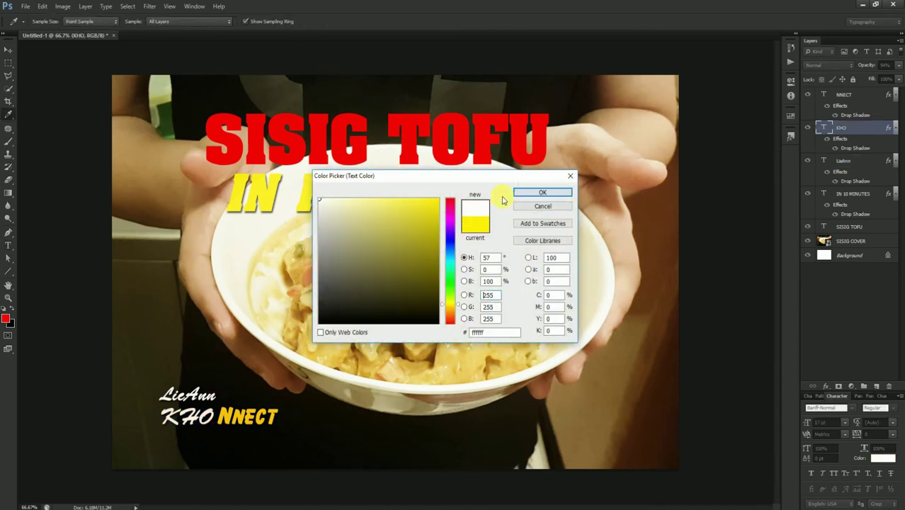
click(539, 194)
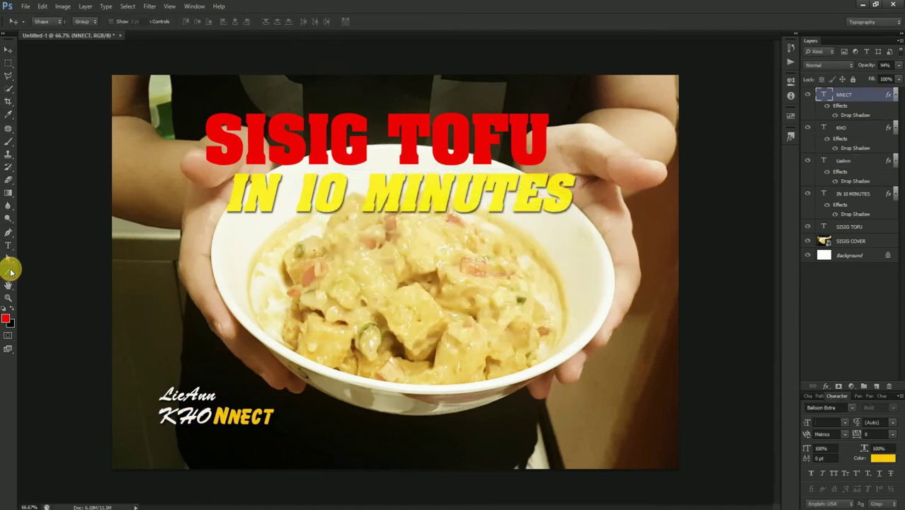
right_click(11, 271)
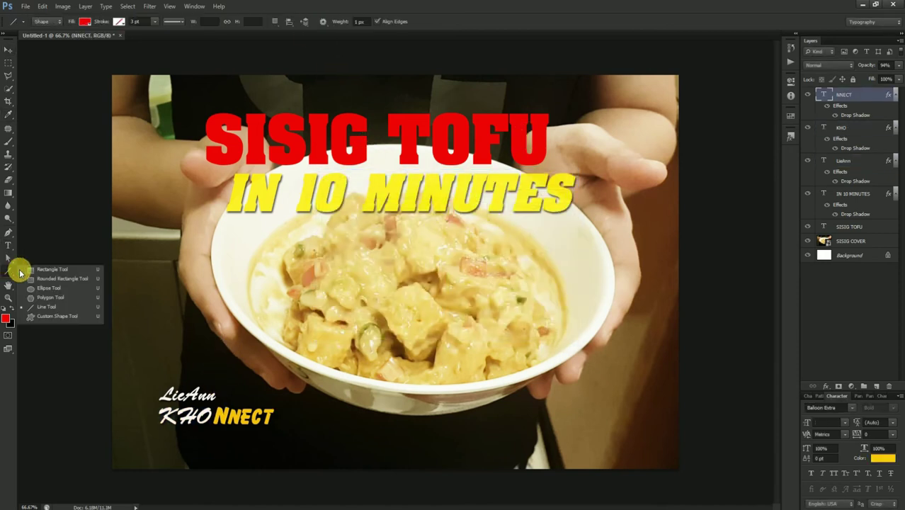
Draw a red rectangle and transform it into a thin bar beside LieAnn.
click(44, 268)
drag(192, 262, 410, 284)
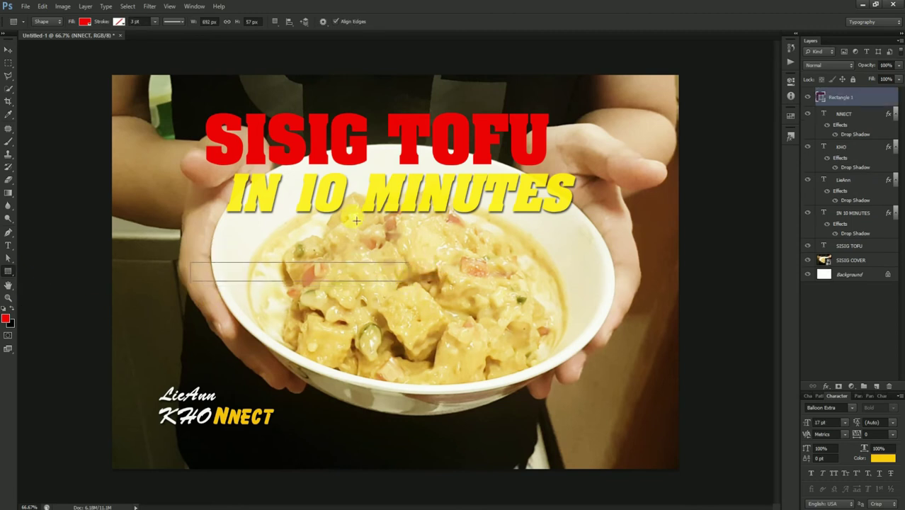
key(ctrl+t)
drag(299, 283, 302, 273)
drag(408, 275, 306, 393)
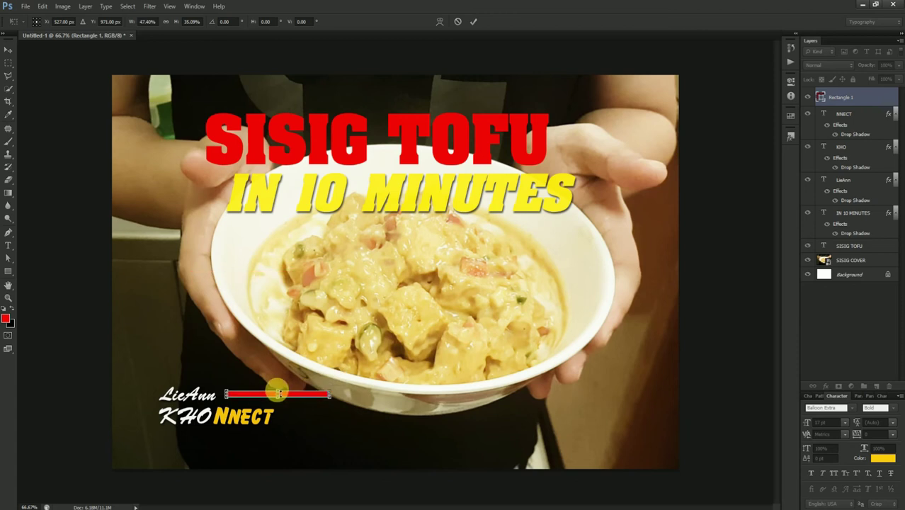
key(Return)
double_click(820, 97)
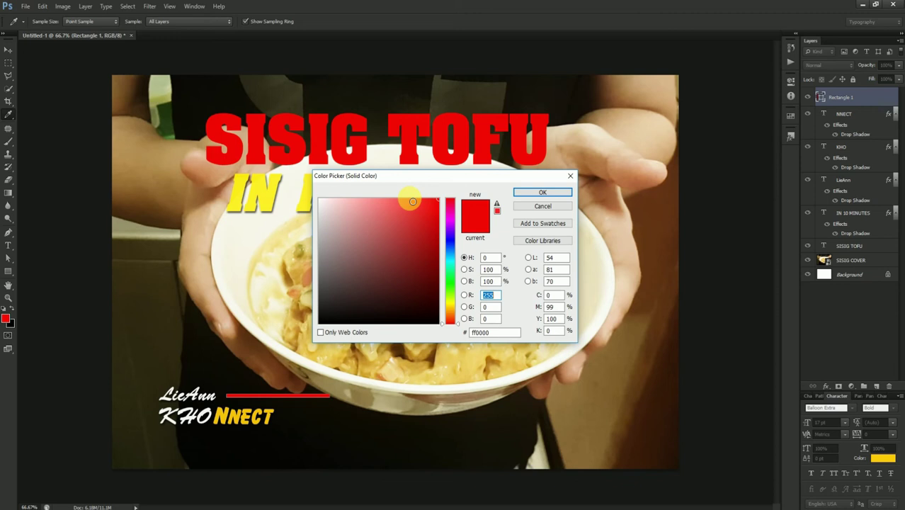
Recolour the bar with the NNECT text's yellow (#f5c401), sampled with the eyedropper.
click(213, 371)
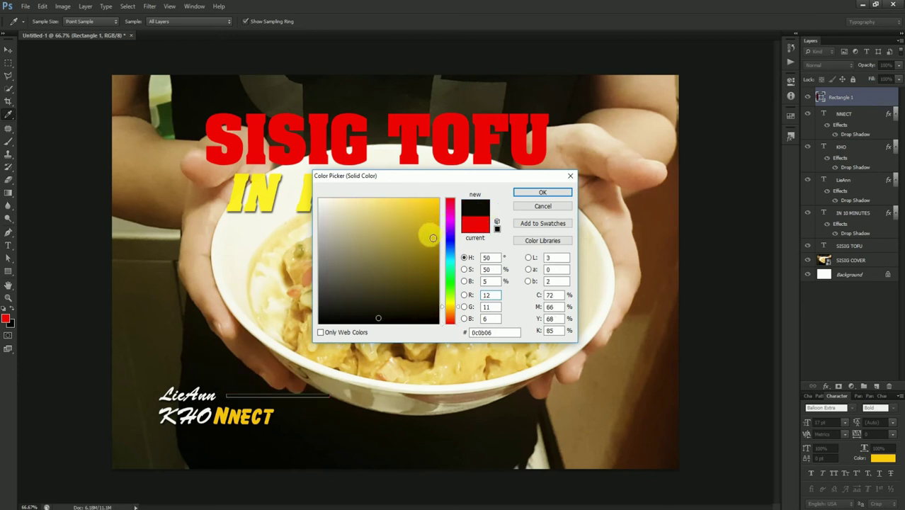
click(395, 375)
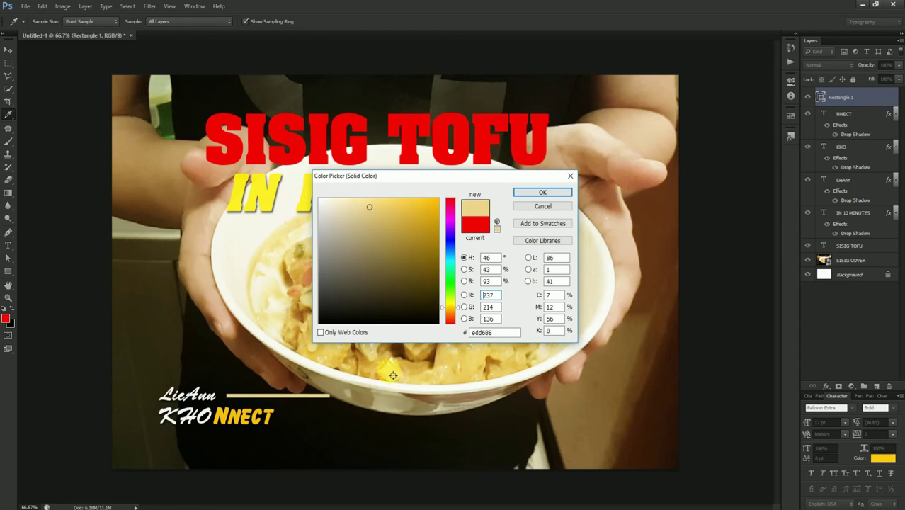
click(410, 367)
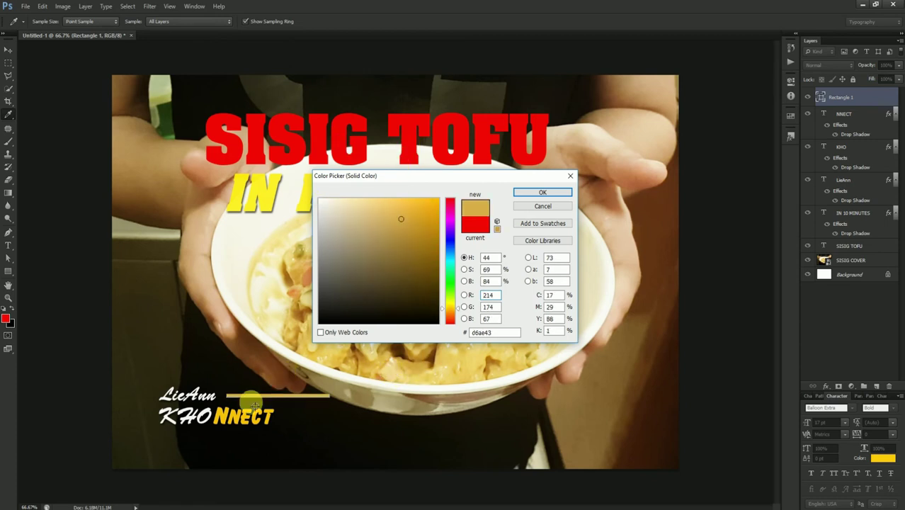
click(222, 417)
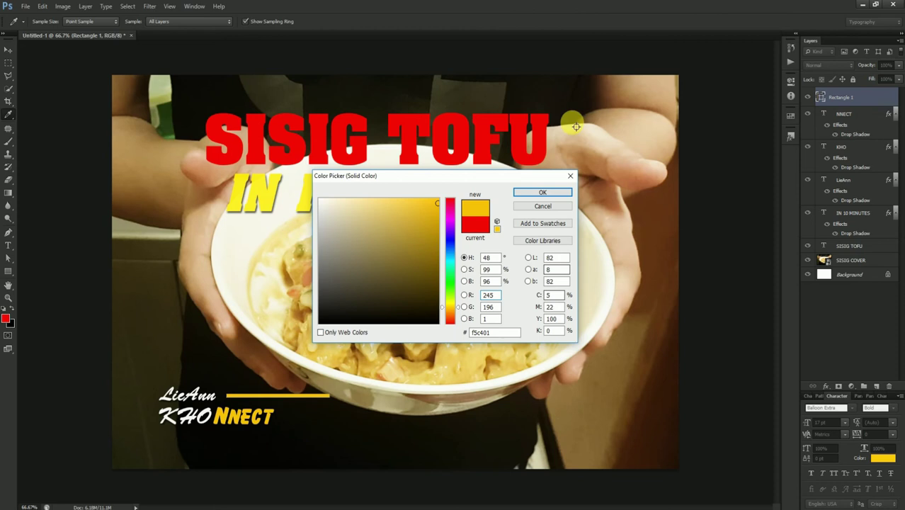
click(536, 196)
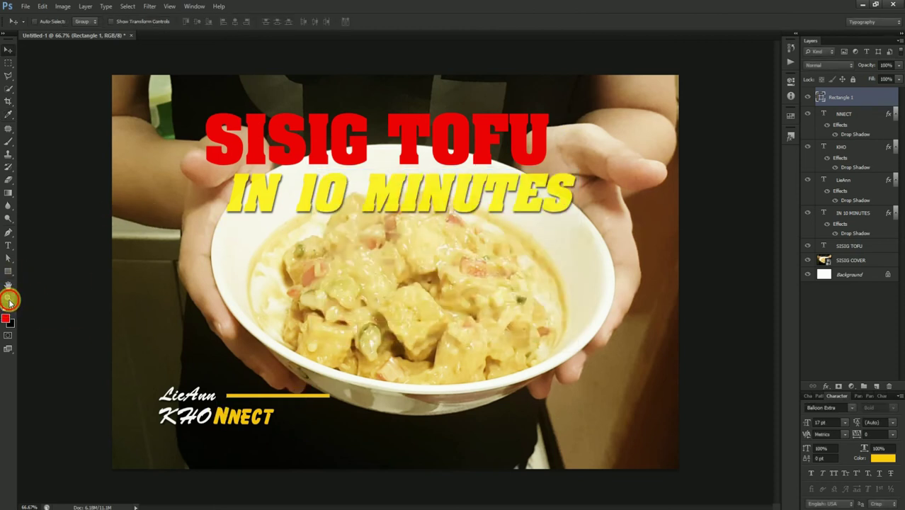
Zoom in on the bowl and logo area of the thumbnail.
click(7, 298)
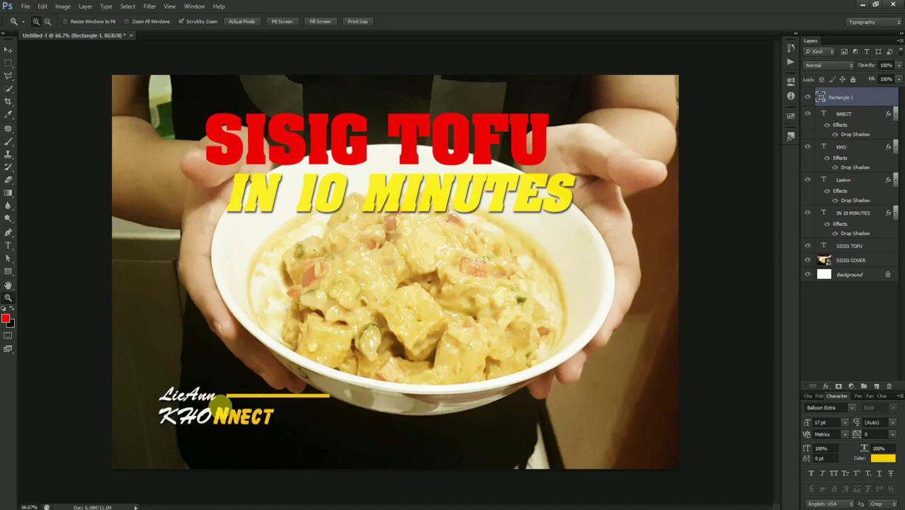
drag(224, 411, 206, 368)
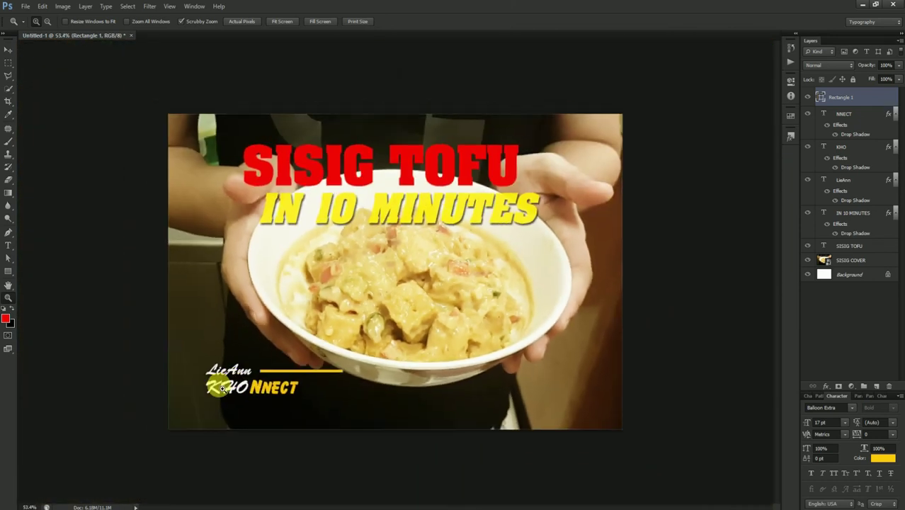
alt+click(283, 382)
alt+click(294, 375)
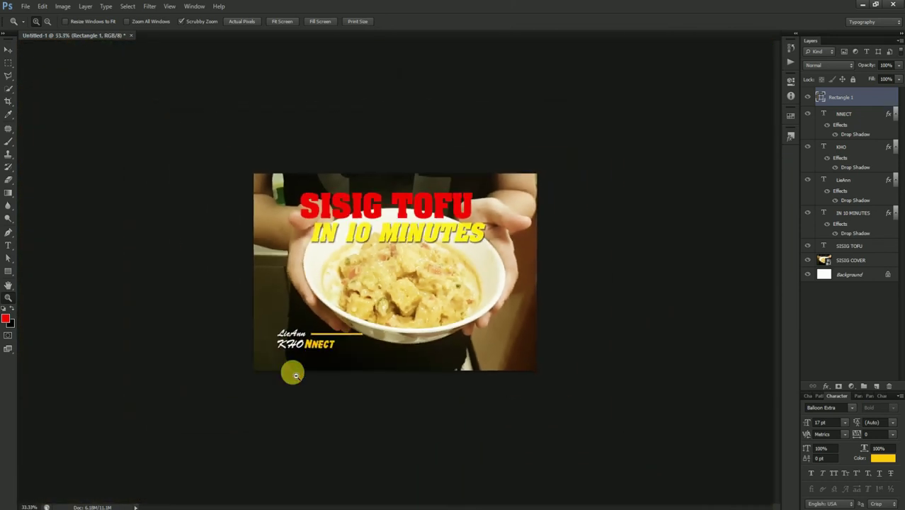
drag(295, 375, 295, 375)
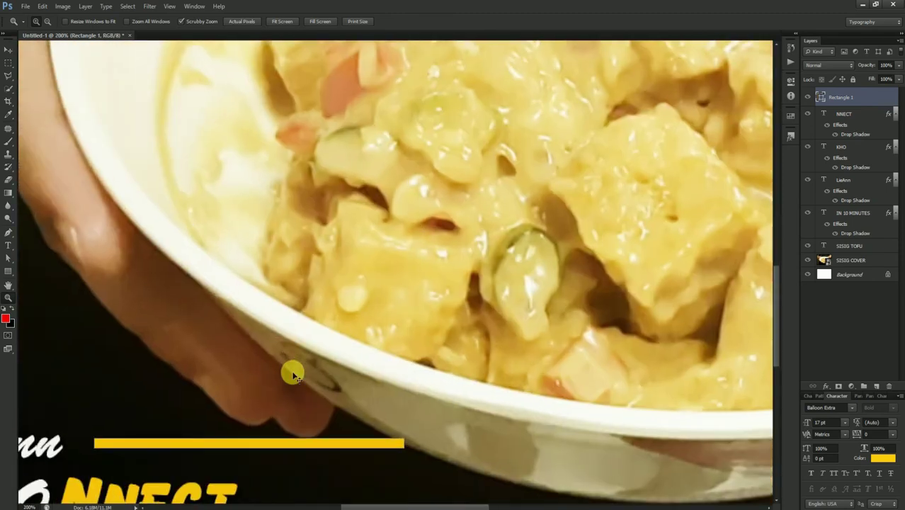
alt+click(295, 375)
alt+click(295, 375)
alt+click(295, 375)
drag(295, 375, 296, 377)
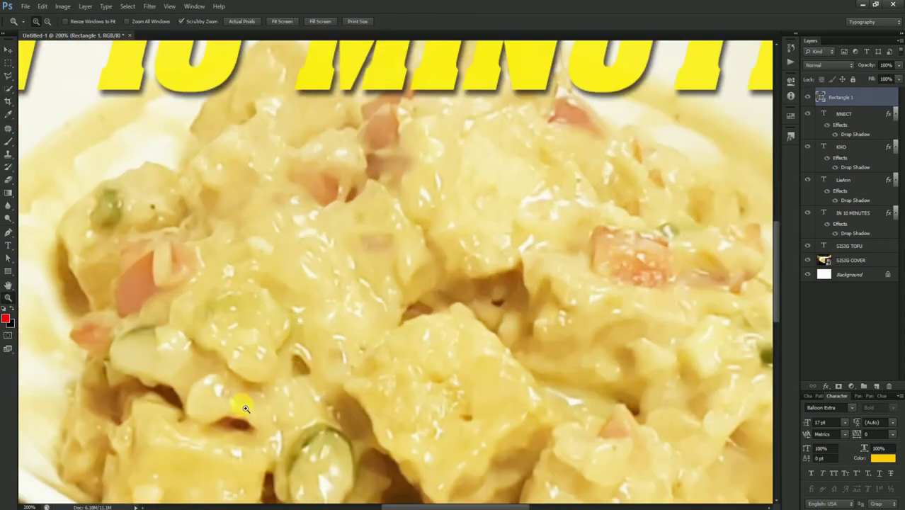
Pan the zoomed view until the logo and its yellow bar are visible.
key(v)
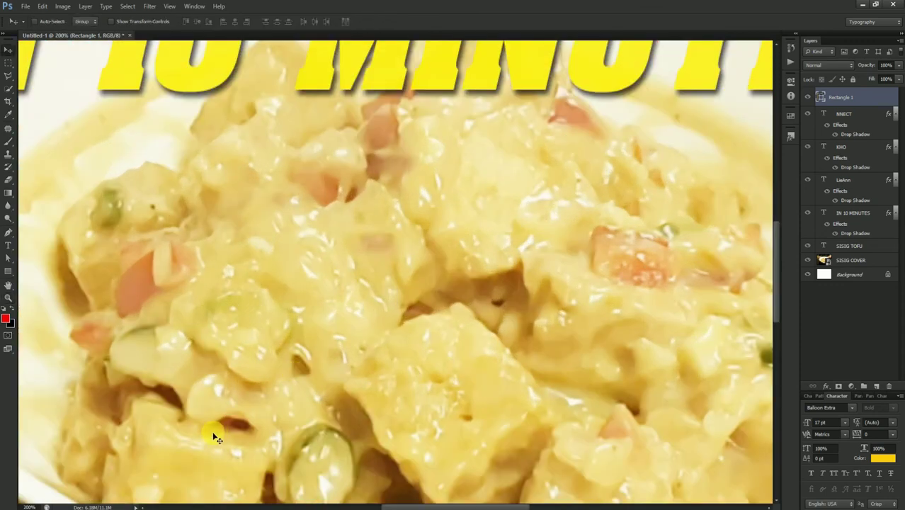
click(8, 284)
drag(267, 214, 431, 61)
mouse_move(374, 178)
mouse_down()
mouse_move(281, 263)
mouse_move(242, 284)
mouse_move(344, 289)
mouse_move(366, 303)
mouse_move(336, 263)
mouse_up()
click(8, 151)
click(9, 63)
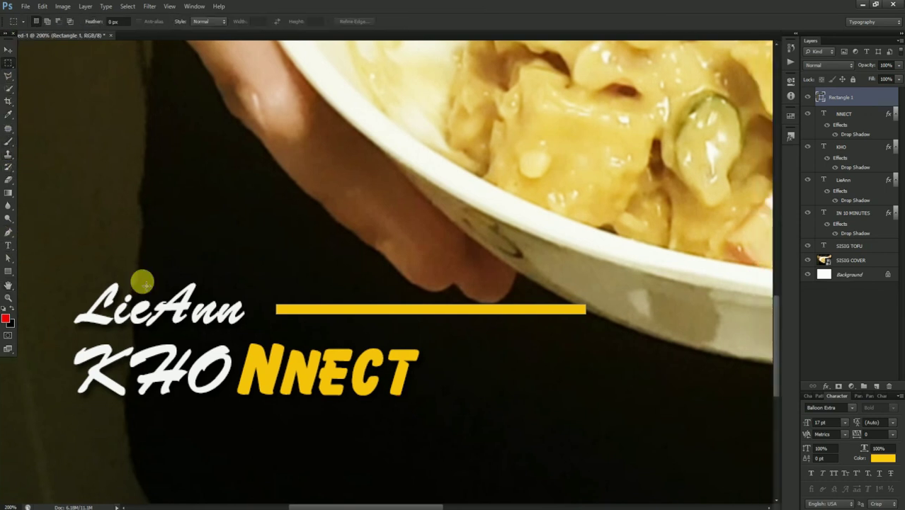
drag(222, 258, 445, 194)
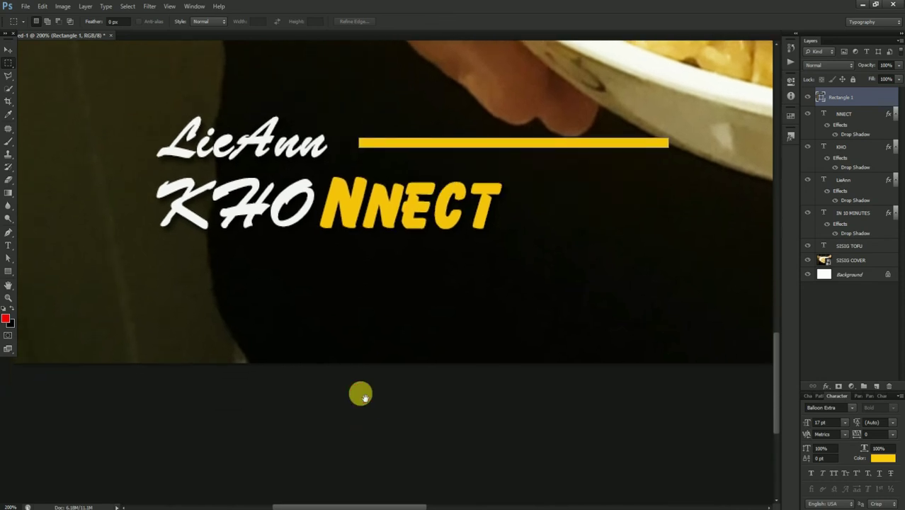
scroll(424, 354, up, 6)
drag(468, 309, 333, 267)
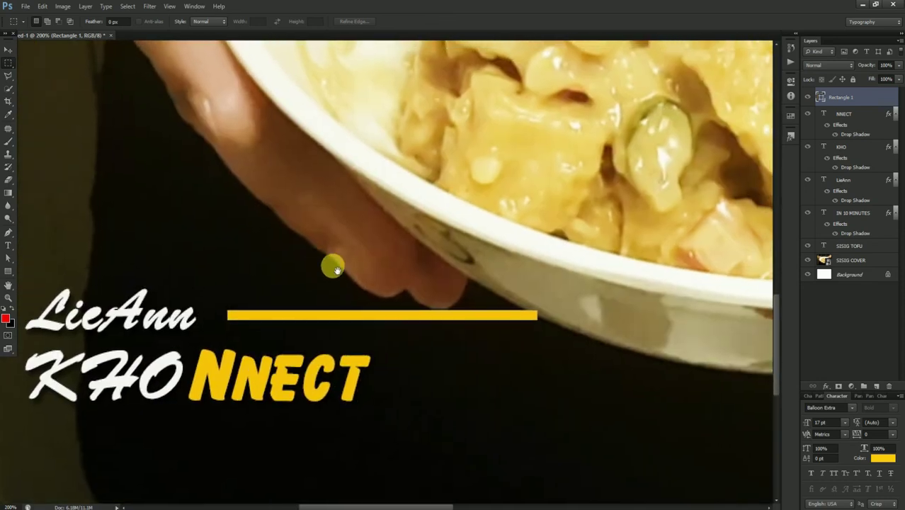
scroll(343, 271, down, 6)
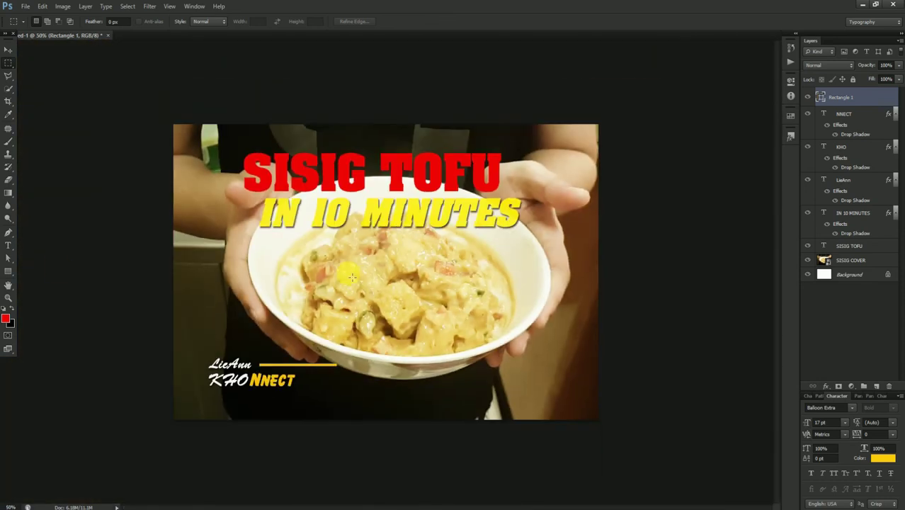
click(8, 284)
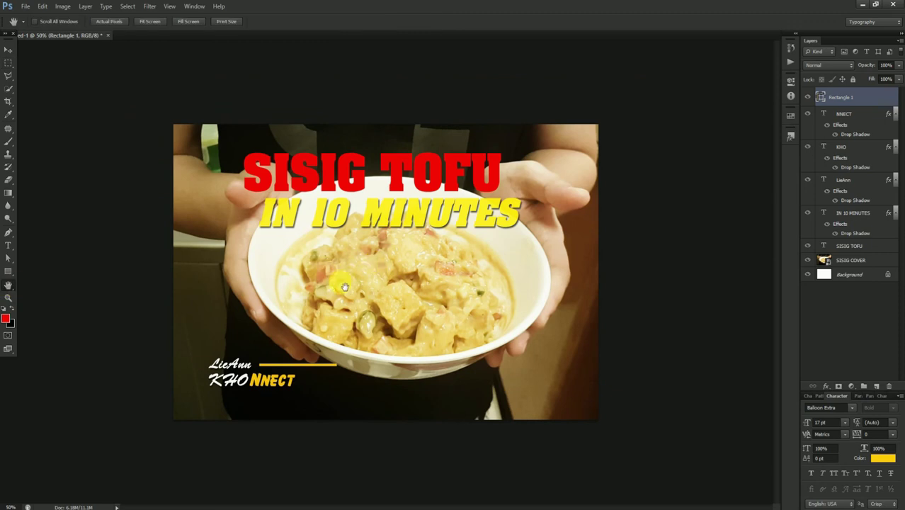
scroll(279, 246, up, 5)
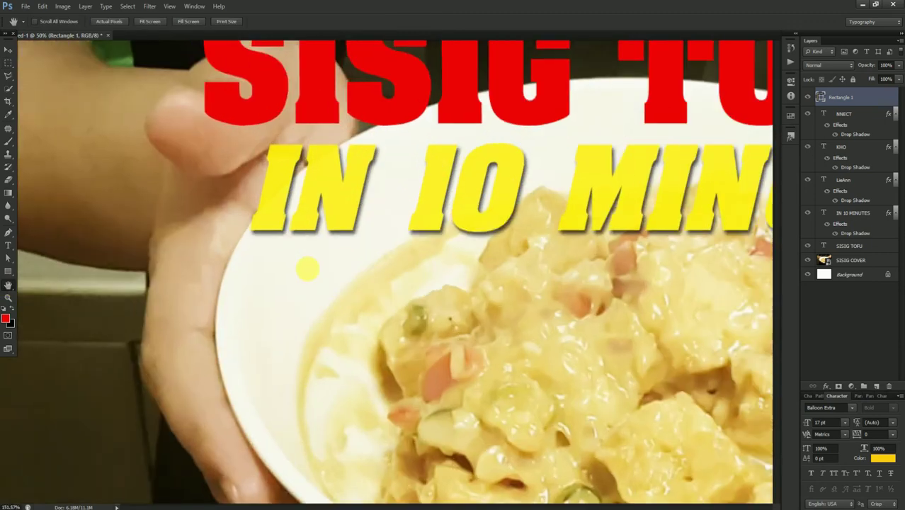
drag(495, 418, 460, 236)
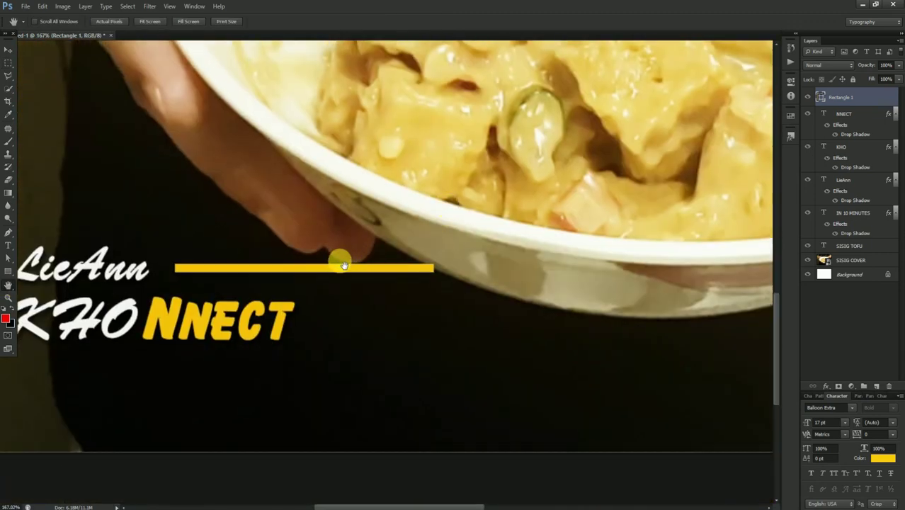
Nudge the yellow bar left and duplicate it 104 px lower beneath NNECT.
click(8, 50)
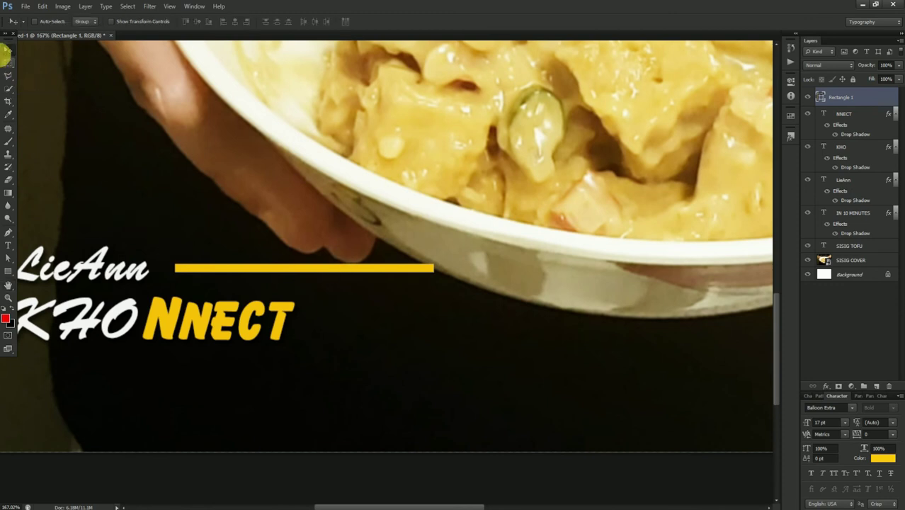
drag(241, 271, 235, 268)
scroll(234, 268, up, 4)
scroll(313, 276, left, 3)
drag(674, 281, 674, 465)
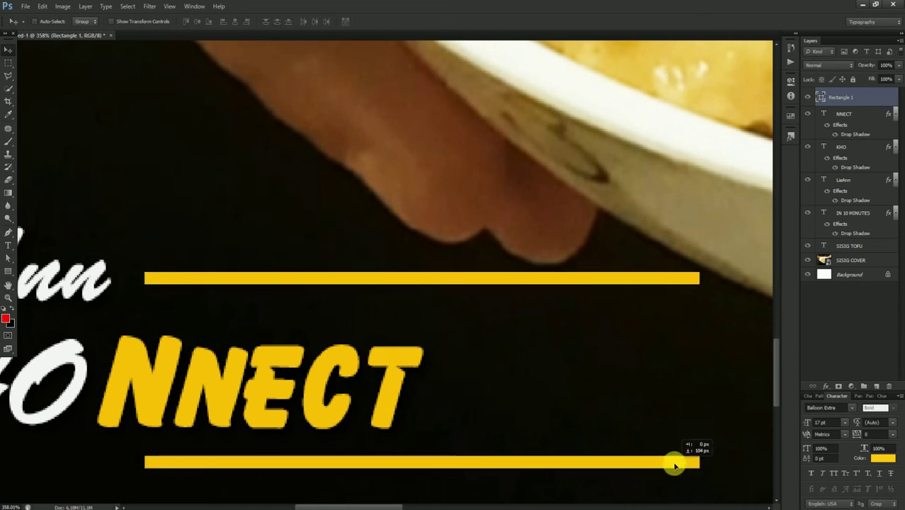
Shorten both yellow bars and stretch the bottom bar left under KHO.
key(ctrl+t)
drag(700, 371, 499, 391)
key(Return)
click(599, 392)
scroll(516, 204, down, 1)
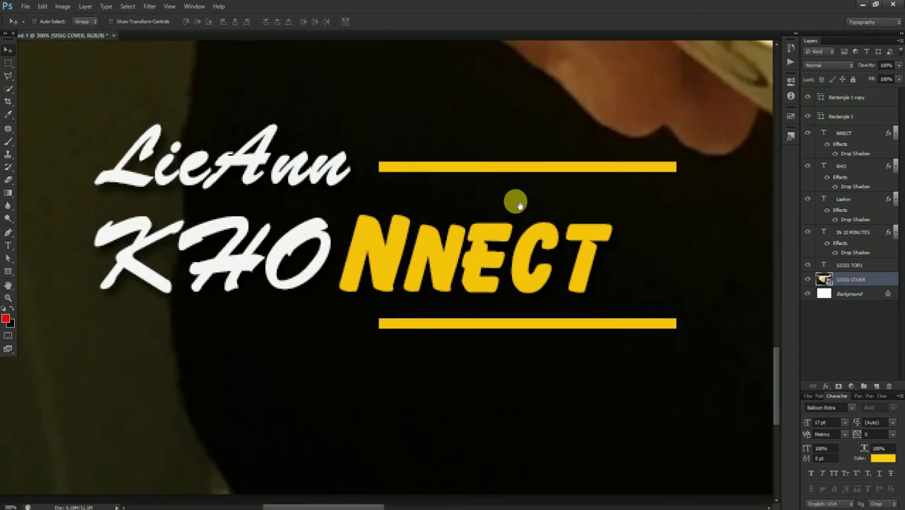
click(379, 322)
key(ctrl+t)
drag(379, 321, 97, 321)
Duplicate Rectangle 1 into a vertical bar joining both bars at the right end.
click(463, 20)
click(590, 174)
double_click(841, 121)
key(Escape)
right_click(841, 121)
click(824, 152)
key(Return)
key(ctrl+t)
drag(689, 125, 678, 275)
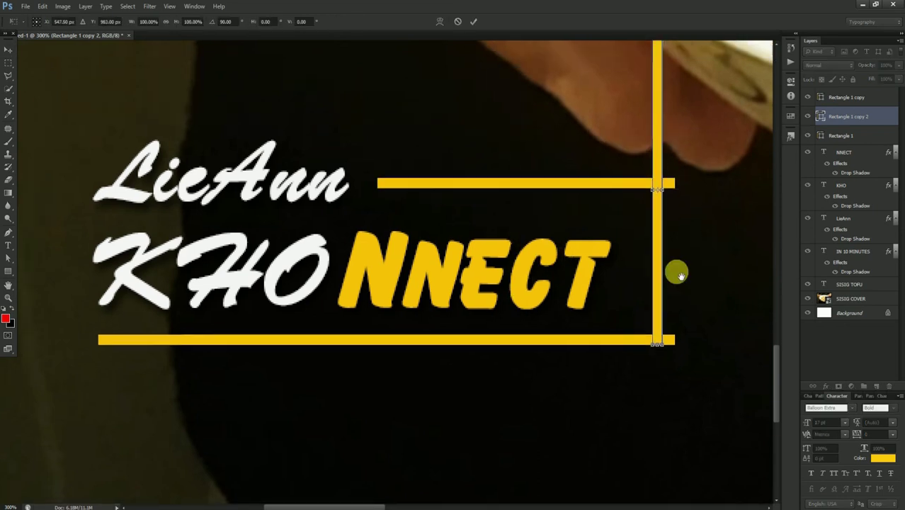
scroll(678, 275, up, 2)
drag(595, 293, 598, 323)
key(Return)
scroll(426, 299, down, 3)
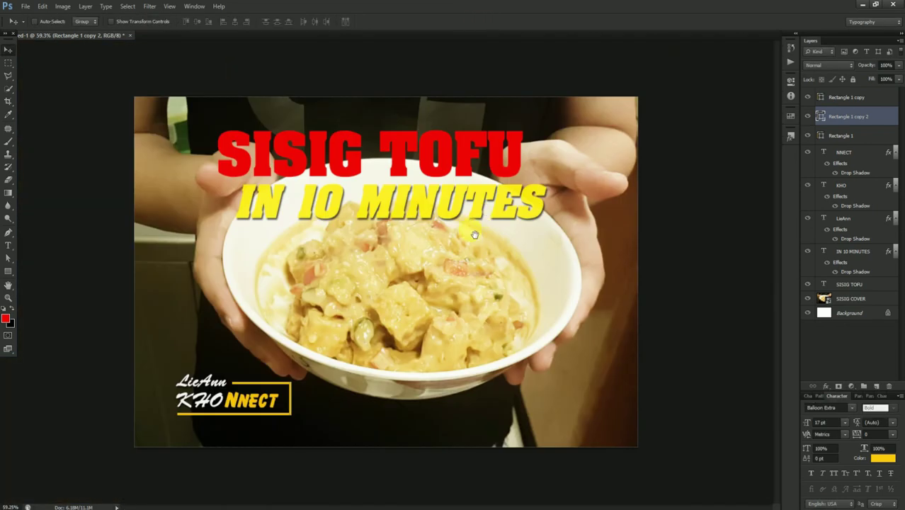
scroll(402, 197, up, 2)
scroll(404, 197, down, 4)
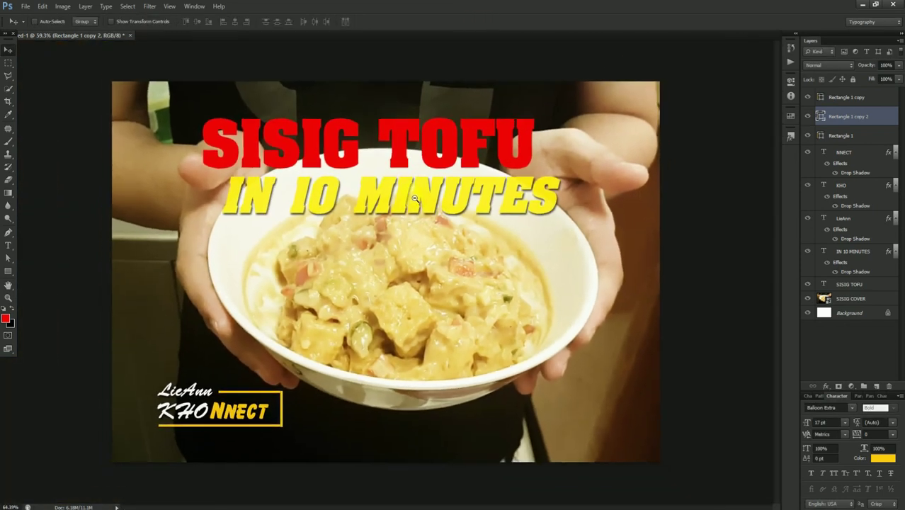